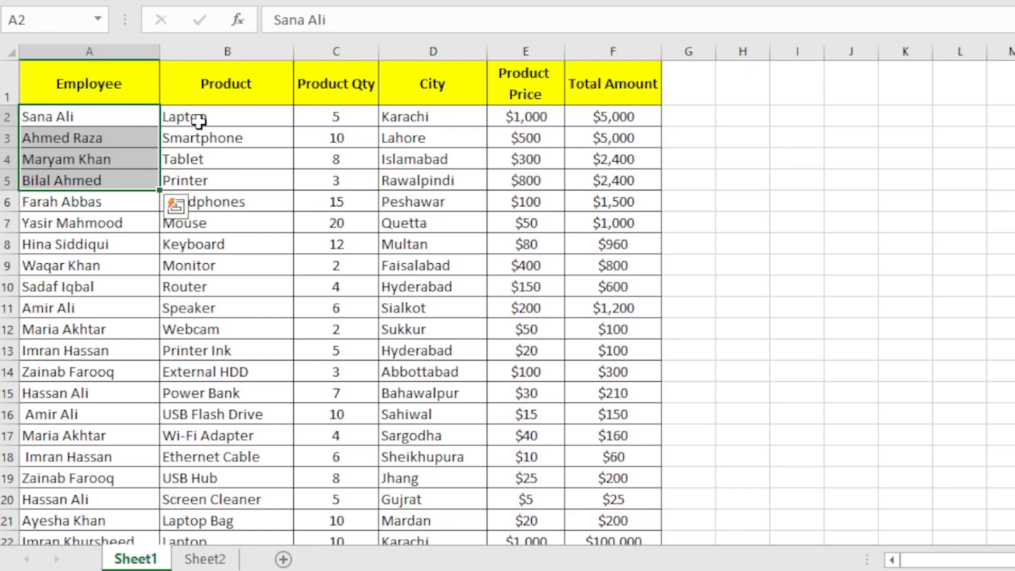
Examine the product, quantity, city, price and total amount columns of the sales table on Sheet1.
left_click_drag(200, 125, 265, 175)
left_click_drag(331, 120, 482, 165)
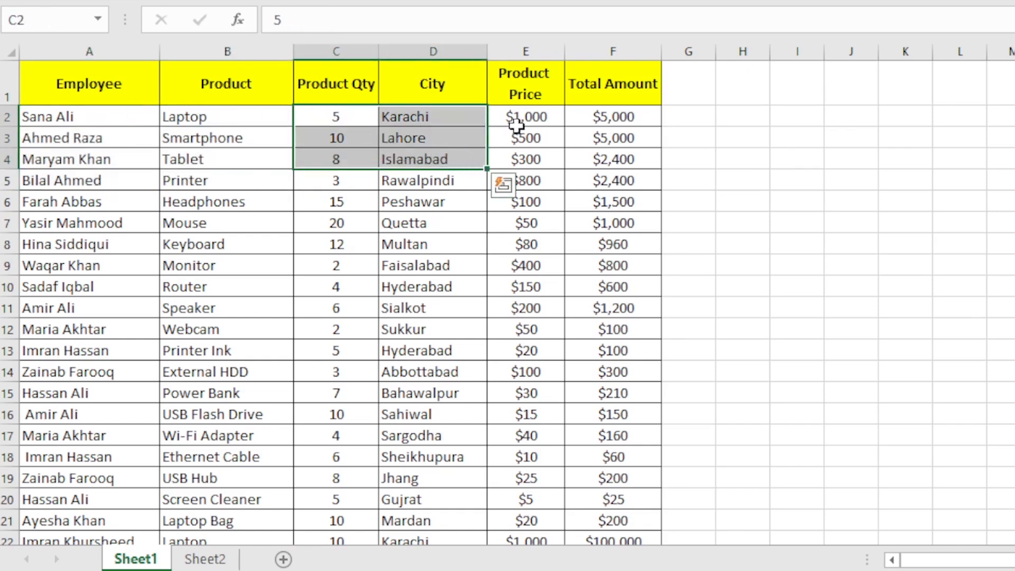
left_click_drag(517, 126, 621, 168)
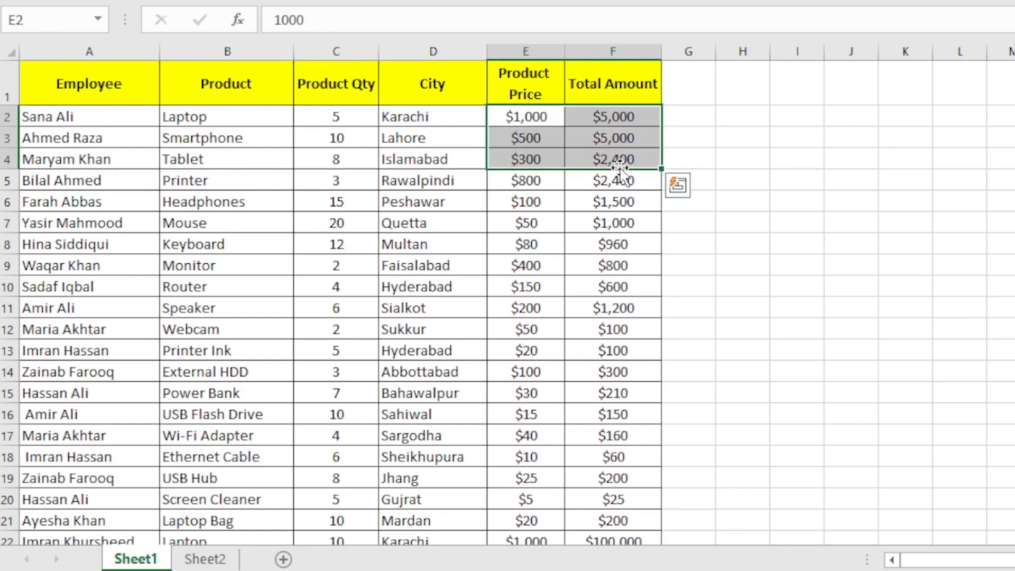
Examine the Filter Data and Remove Data buttons and the criteria range A8:F9 on Sheet2.
left_click(199, 562)
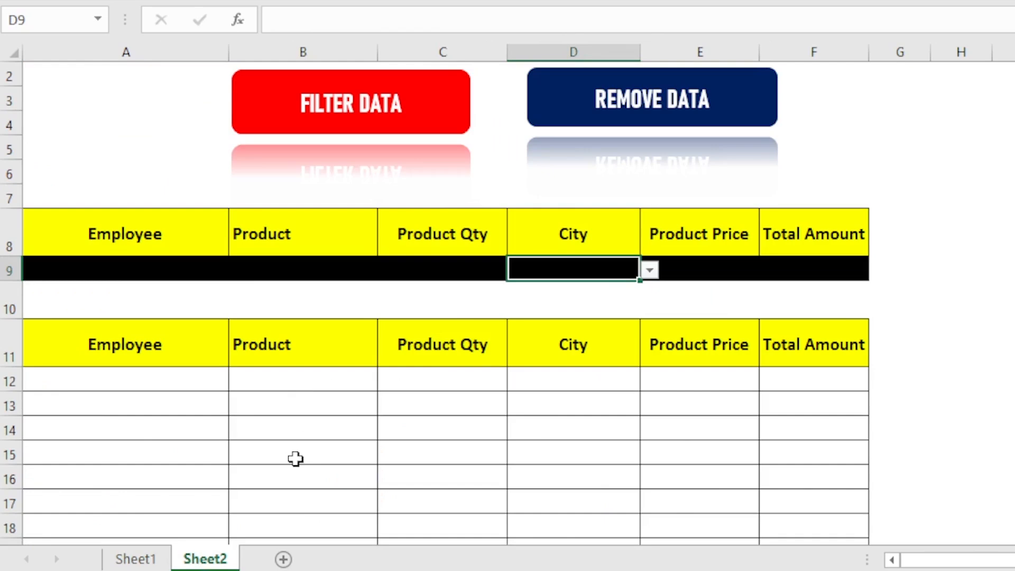
left_click(392, 114, "ctrl")
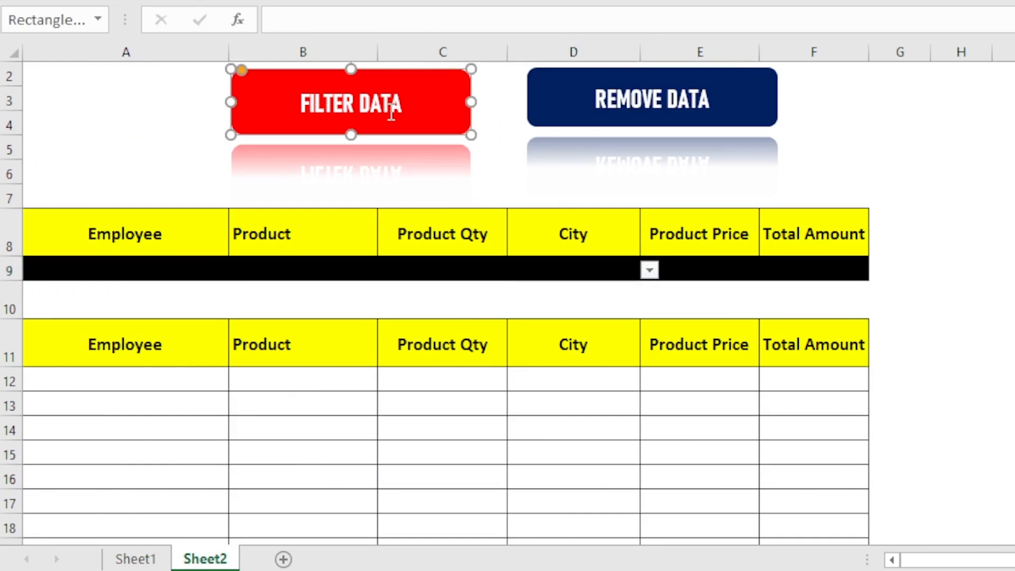
left_click(581, 119, "ctrl")
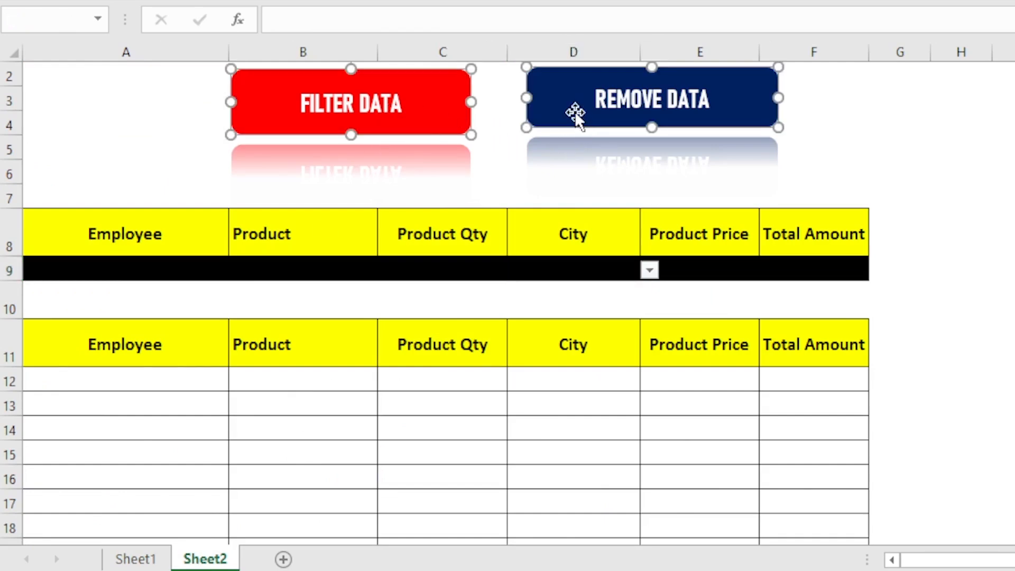
left_click(150, 238)
left_click_drag(150, 238, 806, 259)
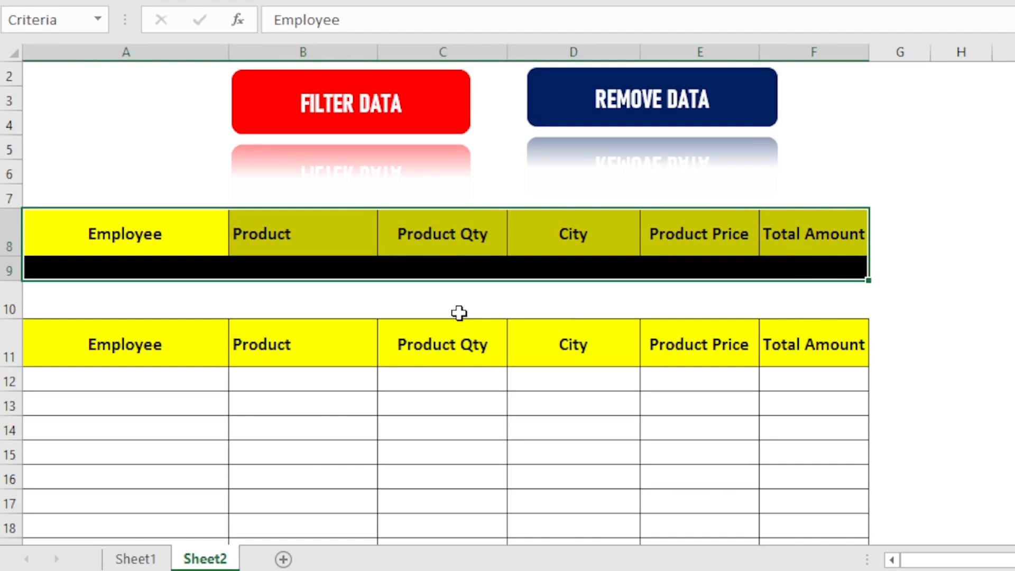
Set the Product criterion in B9 to Smartphone and run Filter Data.
left_click(328, 268)
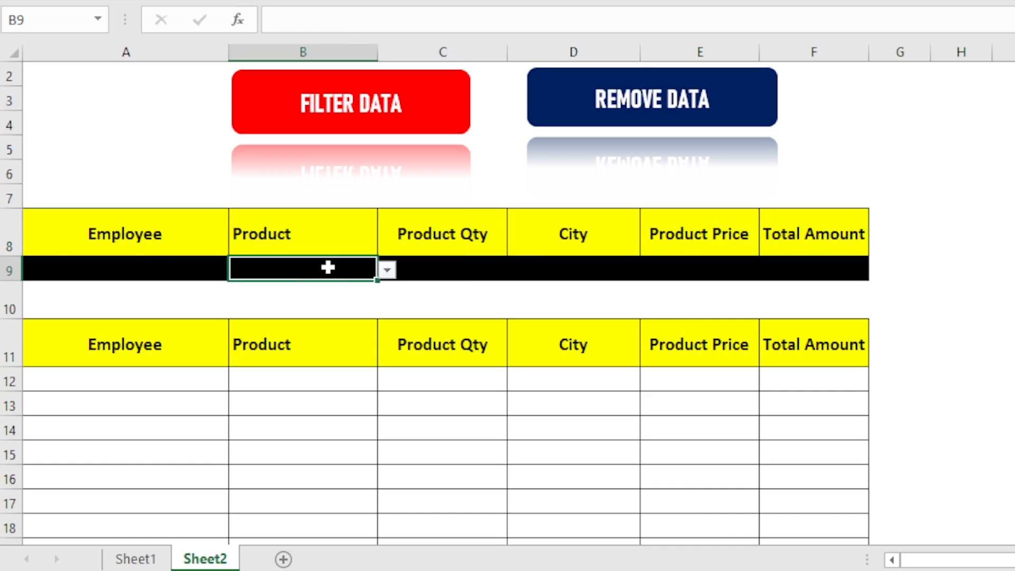
left_click(387, 272)
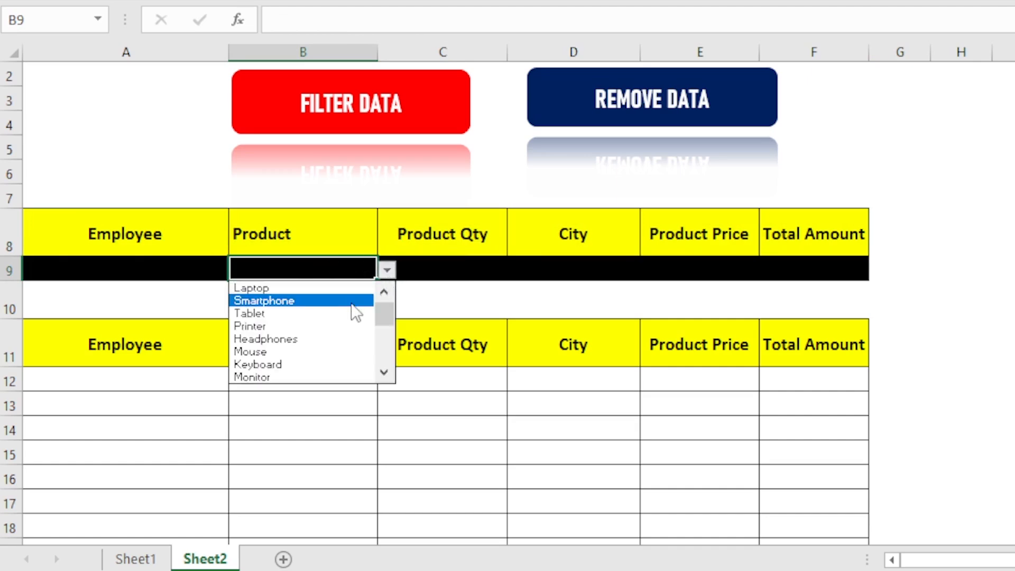
left_click(351, 302)
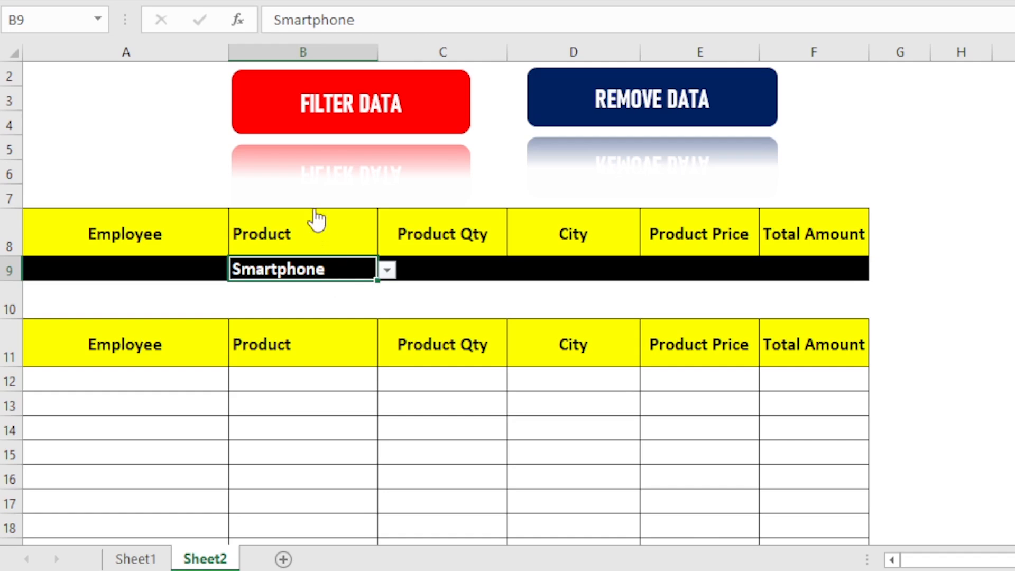
left_click(372, 121)
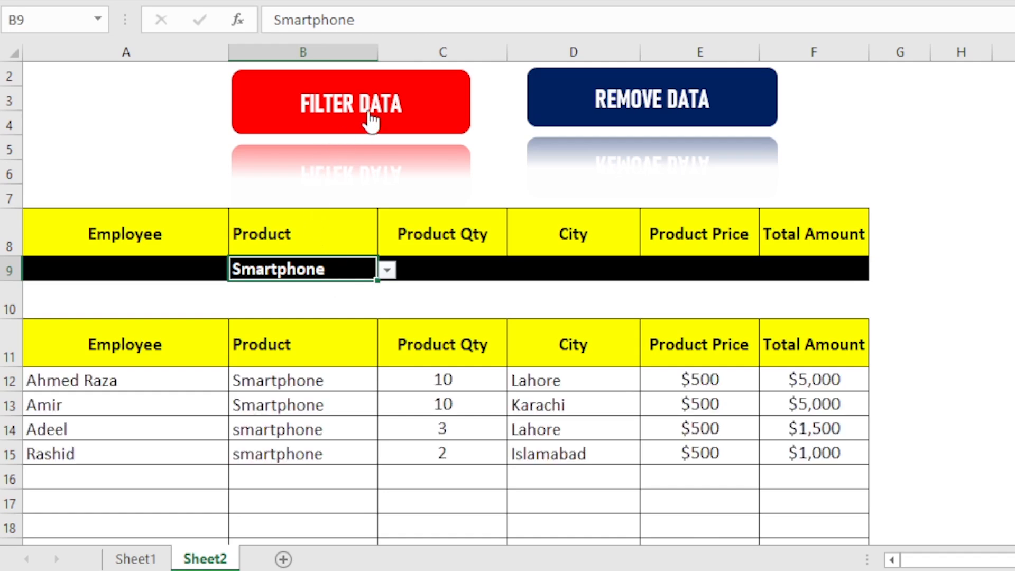
Examine each column of the filtered Smartphone records, from employee to total amount.
left_click(288, 388)
left_click_drag(288, 388, 307, 453)
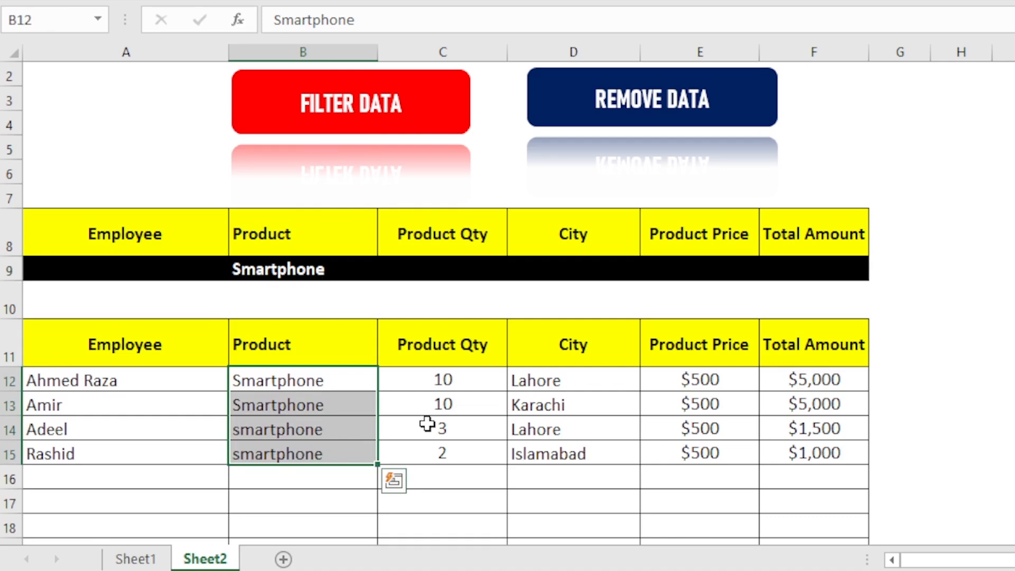
left_click_drag(195, 381, 159, 442)
left_click_drag(275, 380, 319, 454)
left_click_drag(421, 385, 465, 460)
left_click_drag(550, 380, 588, 452)
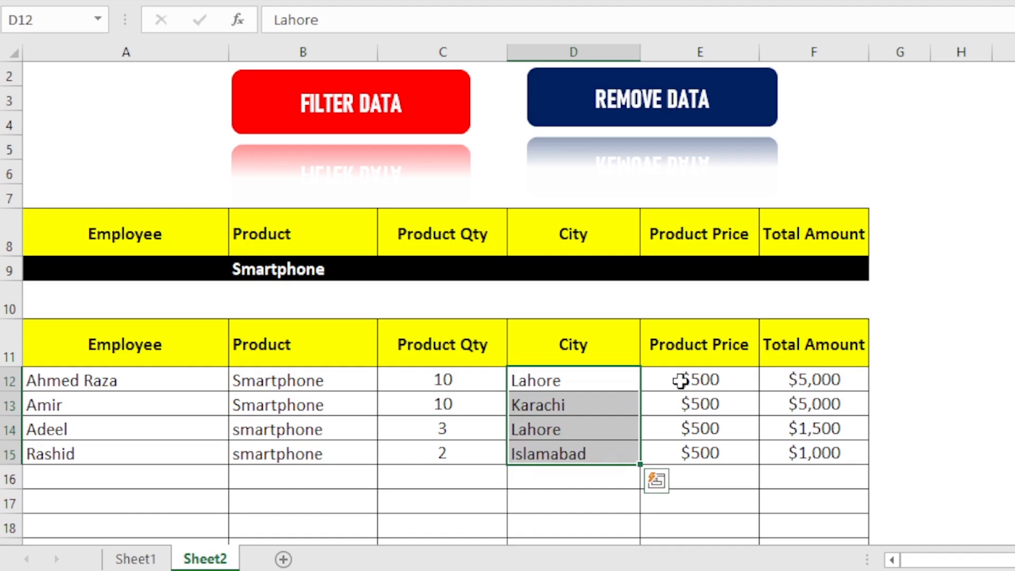
left_click_drag(680, 380, 709, 429)
left_click_drag(782, 380, 820, 460)
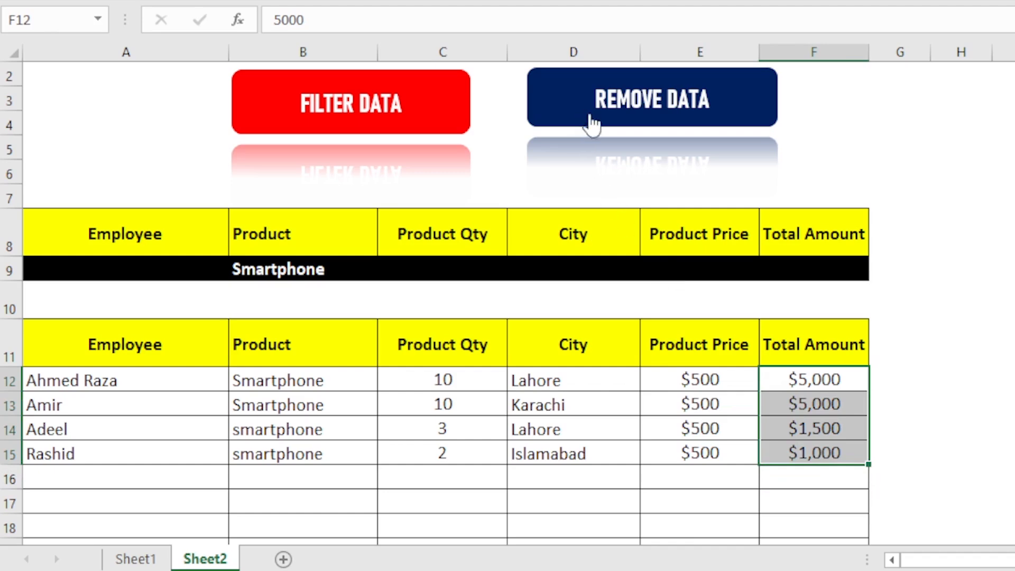
Remove the Smartphone results, then filter the data with the Product criterion set to Laptop and review the extracted records.
left_click(638, 128)
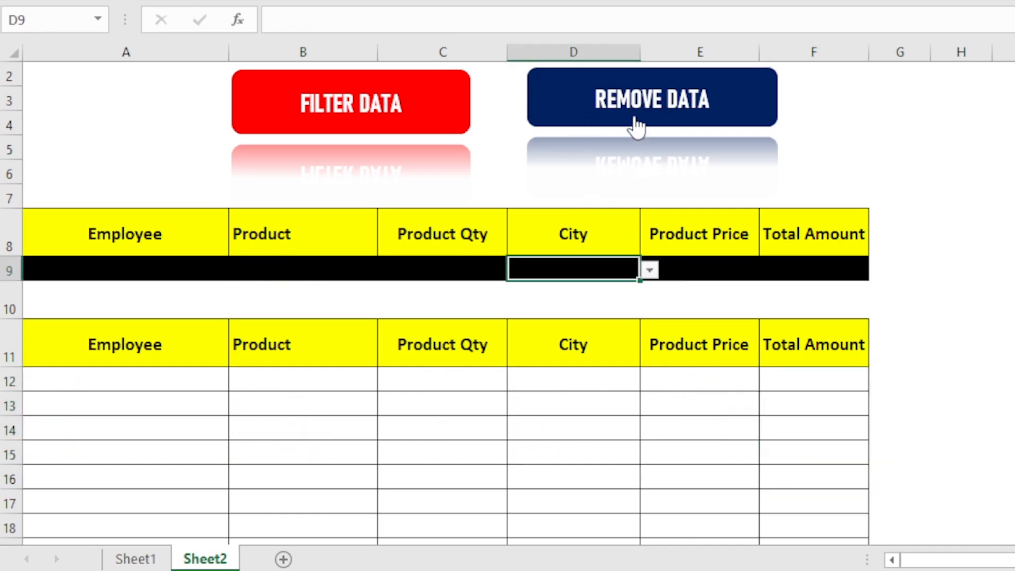
left_click(365, 269)
left_click(387, 270)
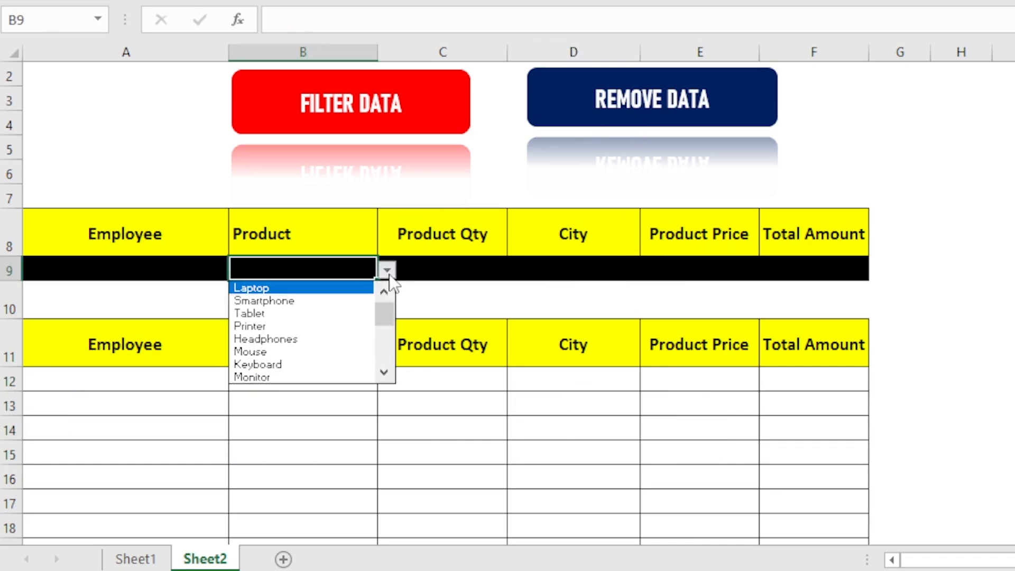
left_click(365, 288)
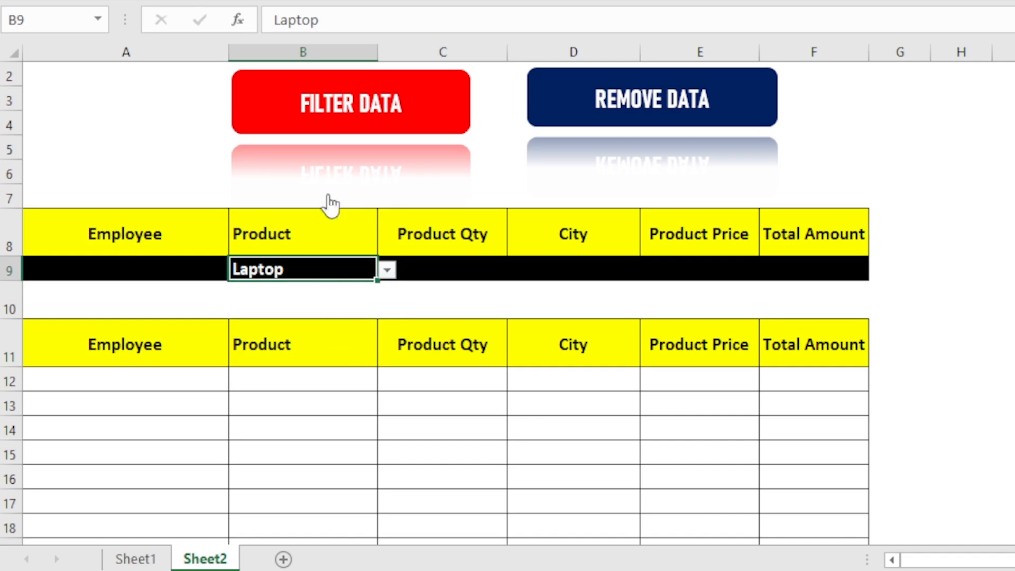
left_click(390, 115)
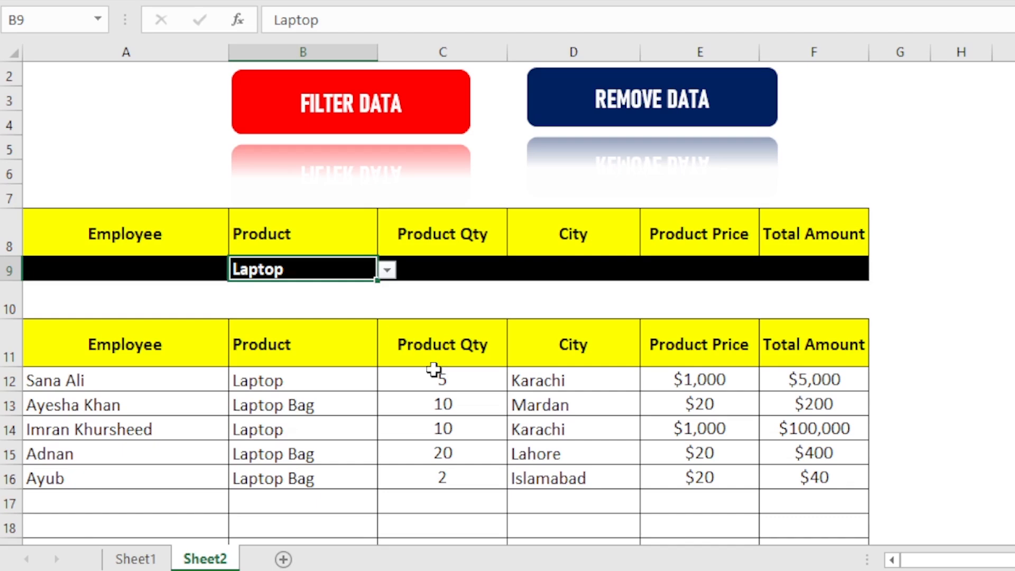
left_click_drag(74, 379, 317, 453)
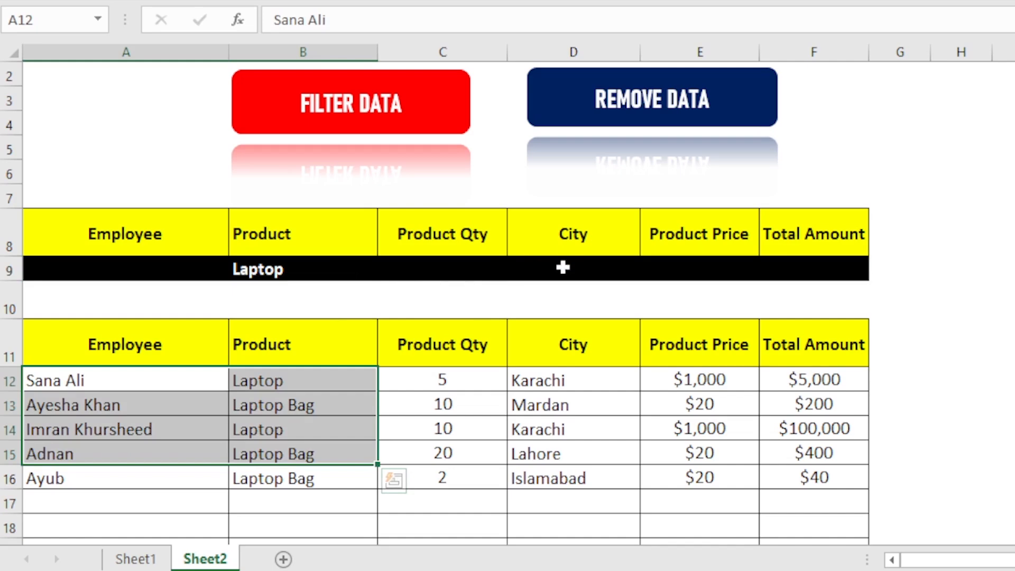
Remove the Laptop results, then filter the data with the City criterion set to Karachi and review the extracted records.
left_click(582, 122)
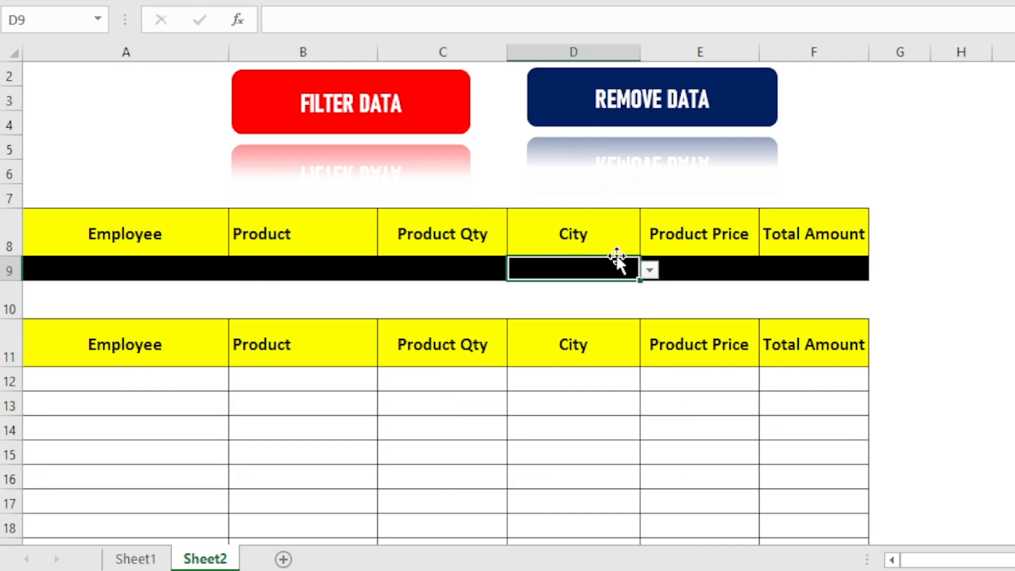
left_click(650, 271)
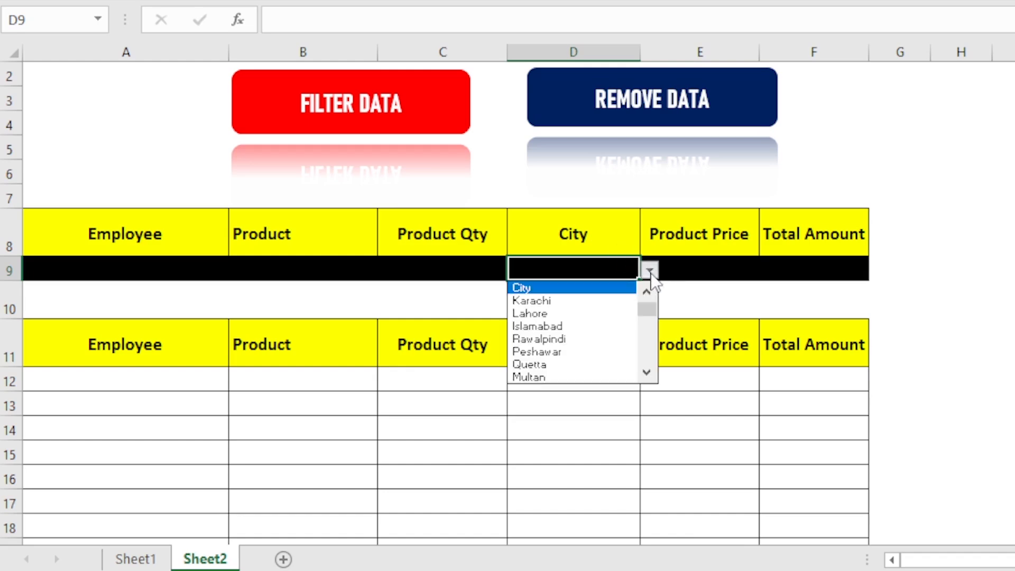
left_click(621, 305)
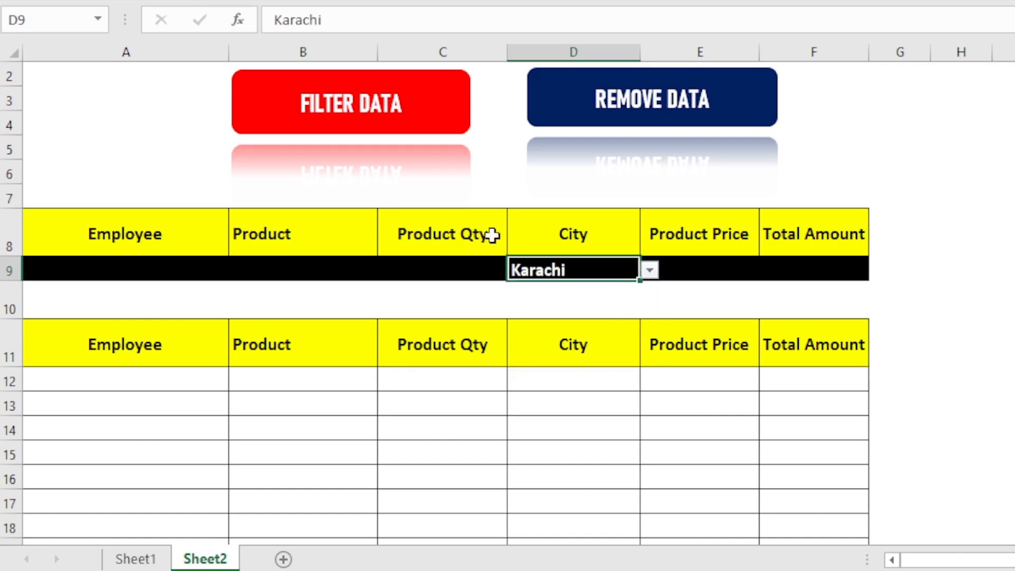
left_click(366, 119)
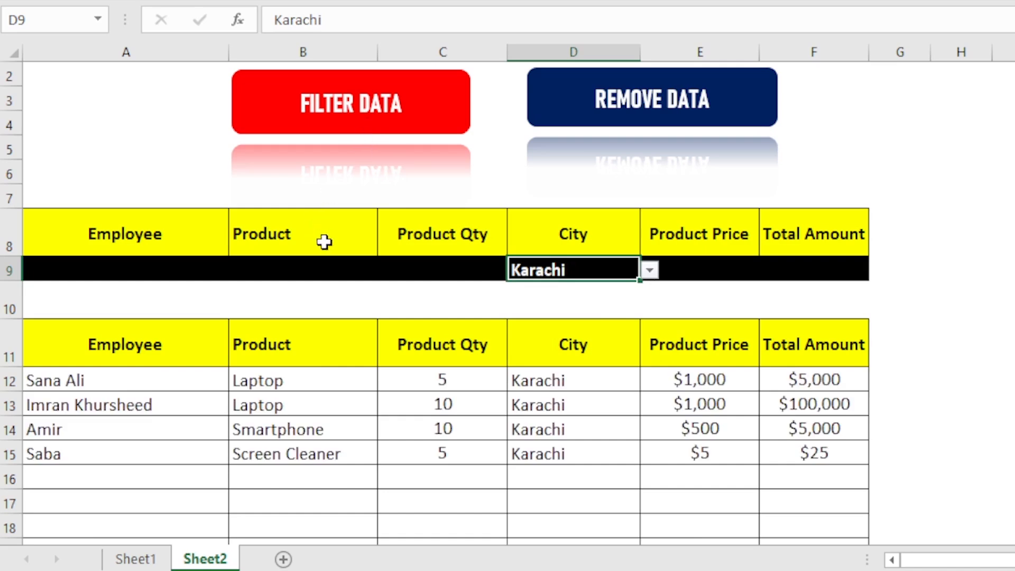
left_click_drag(152, 381, 809, 450)
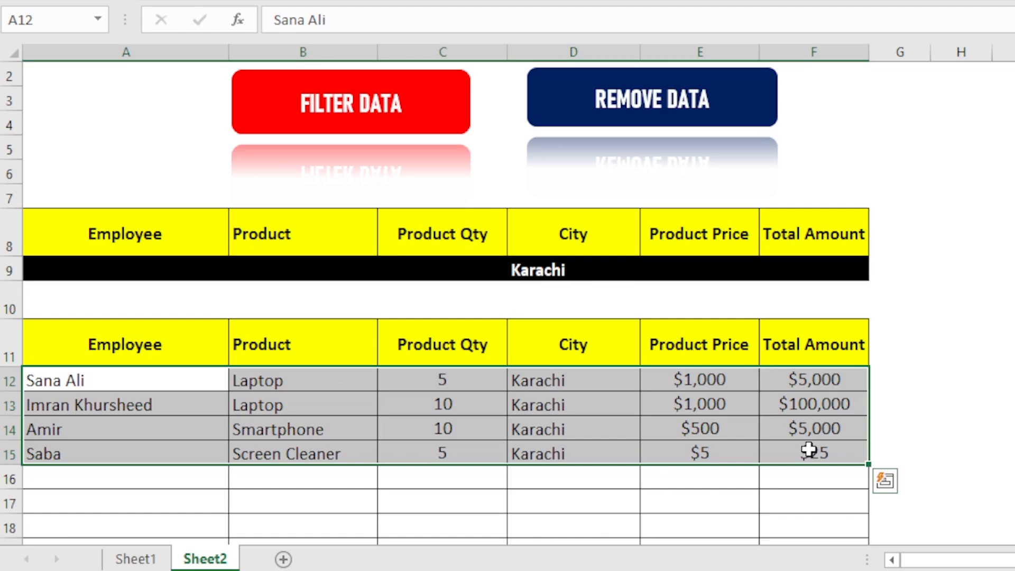
Remove the Karachi results, then filter by the second employee in the Sheet1 table and review the extracted record.
left_click(137, 268)
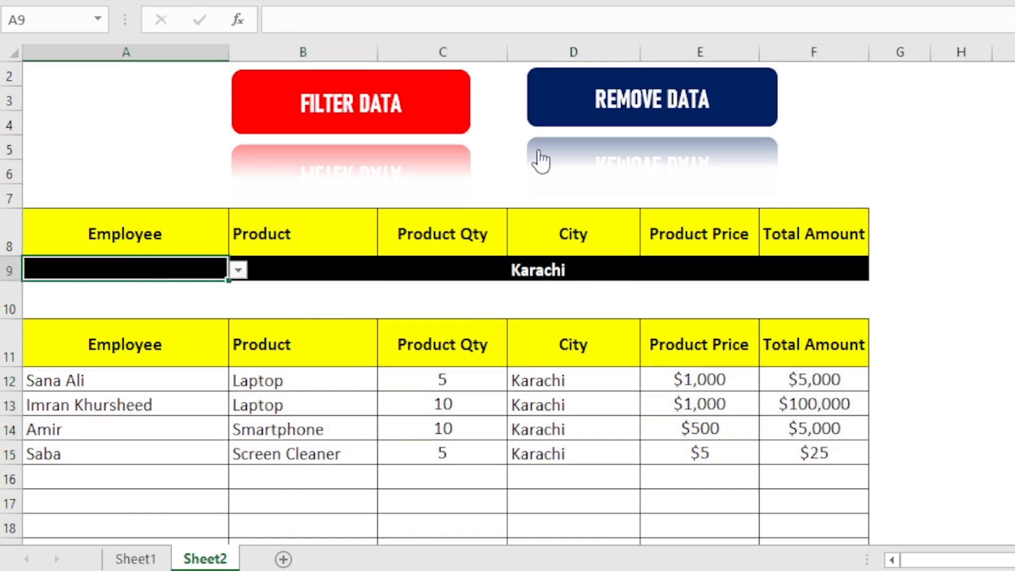
left_click(646, 90)
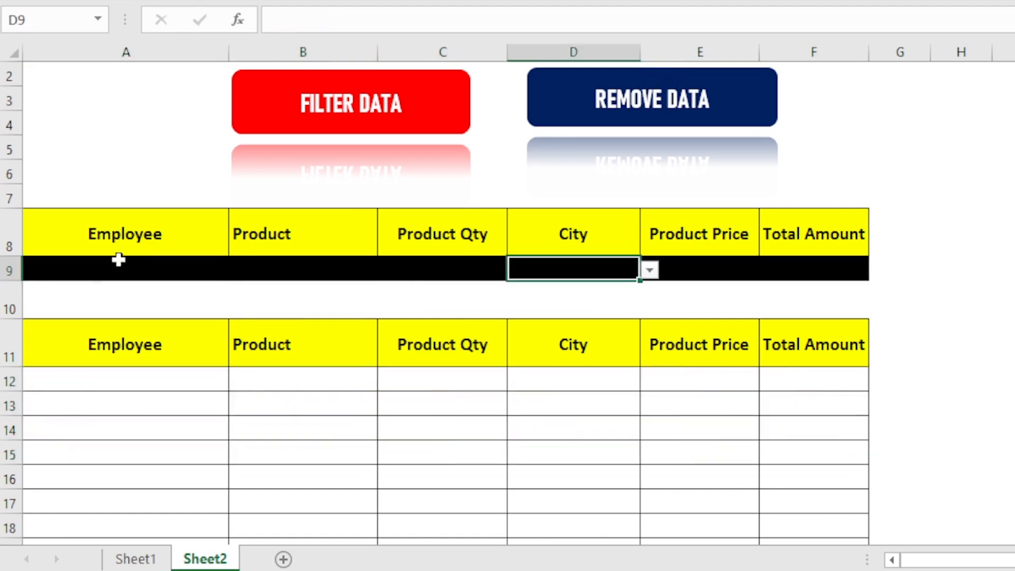
left_click(111, 267)
left_click(239, 272)
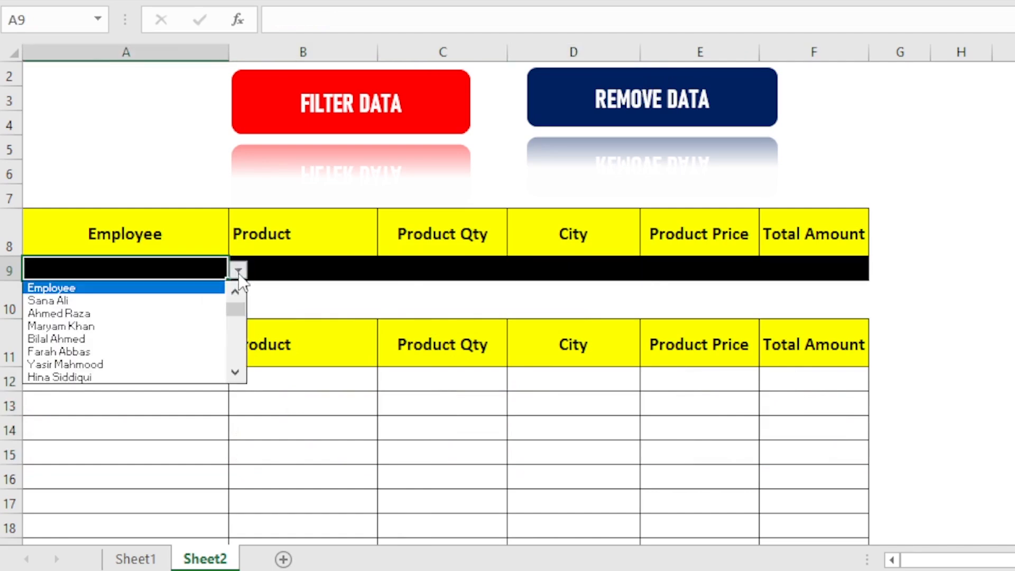
left_click(194, 314)
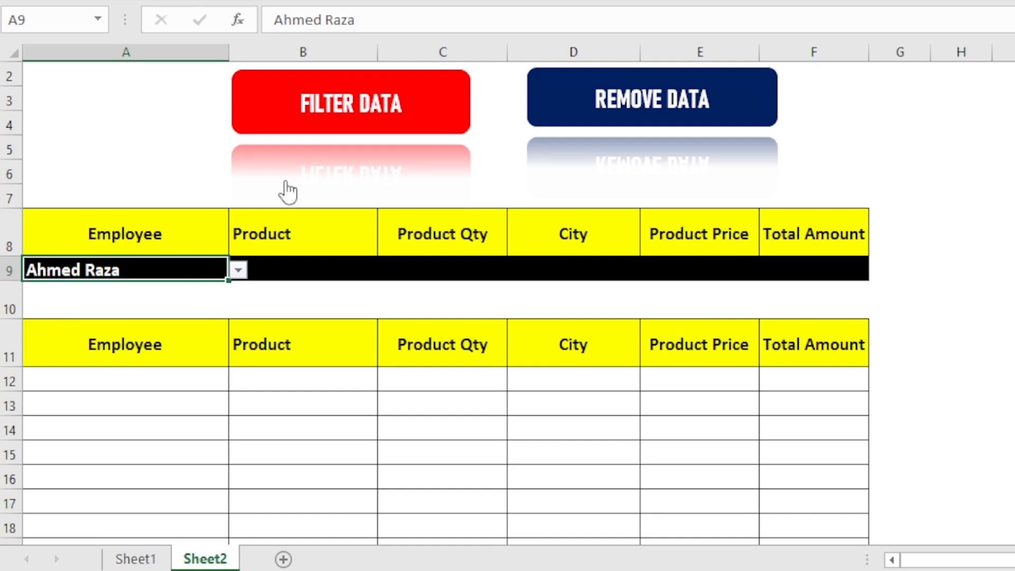
left_click(351, 126)
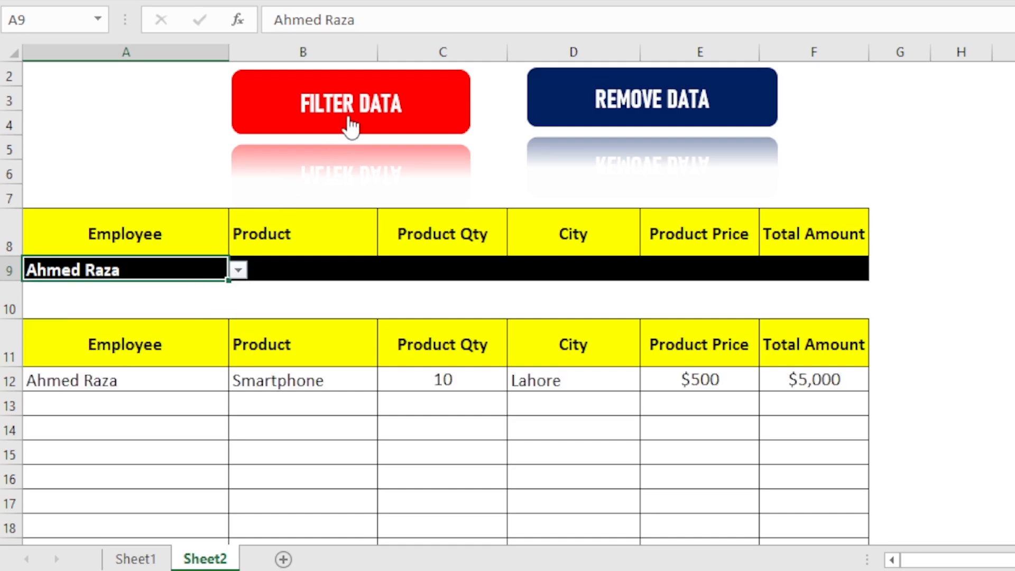
left_click(103, 370)
mouse_move(103, 370)
left_mouse_down()
mouse_move(490, 351)
mouse_move(653, 367)
mouse_move(777, 394)
left_mouse_up()
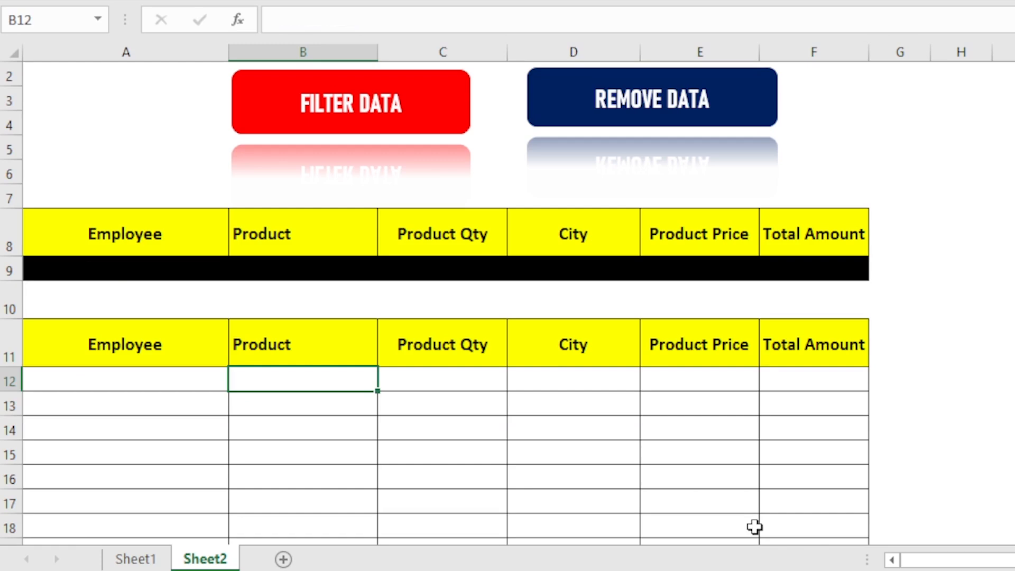
Permanently delete Sheet2 and add a new blank worksheet after Sheet1.
right_click(231, 562)
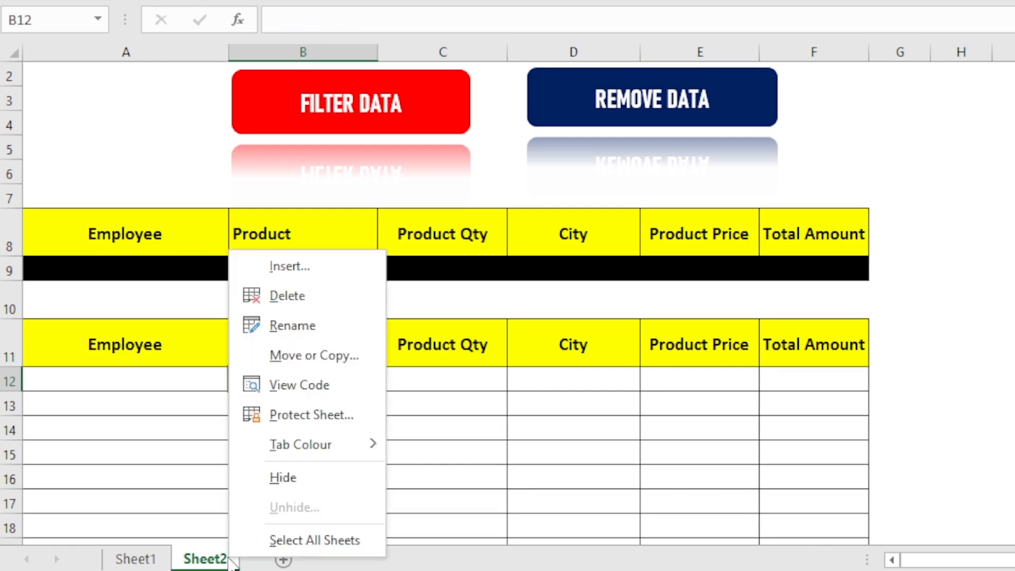
left_click(283, 294)
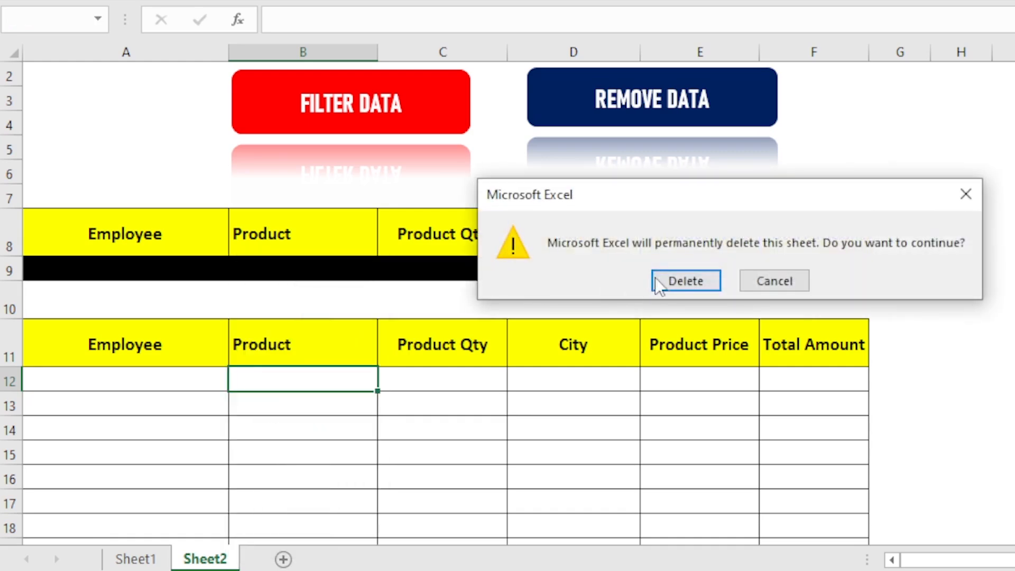
left_click(686, 281)
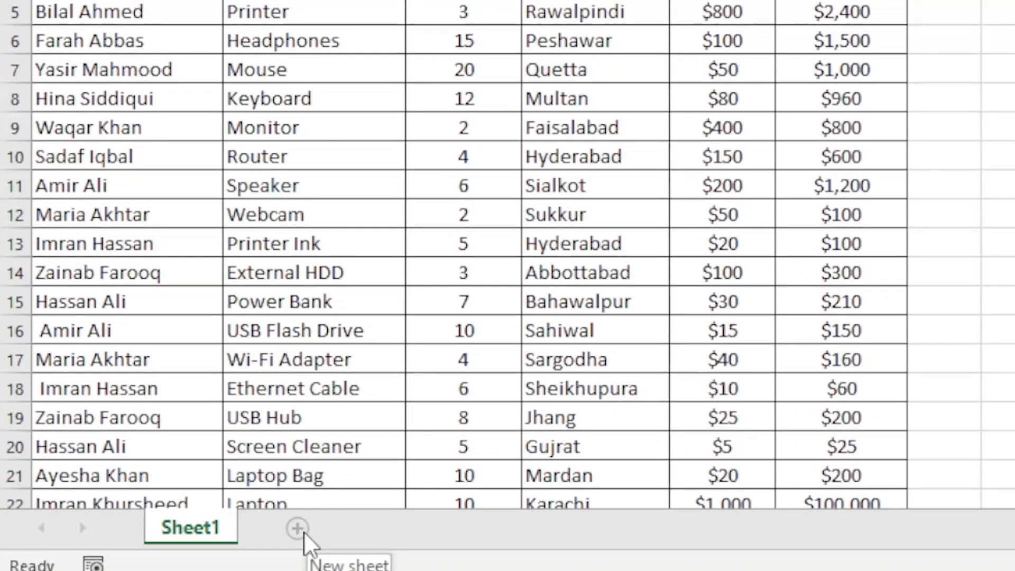
left_click(298, 528)
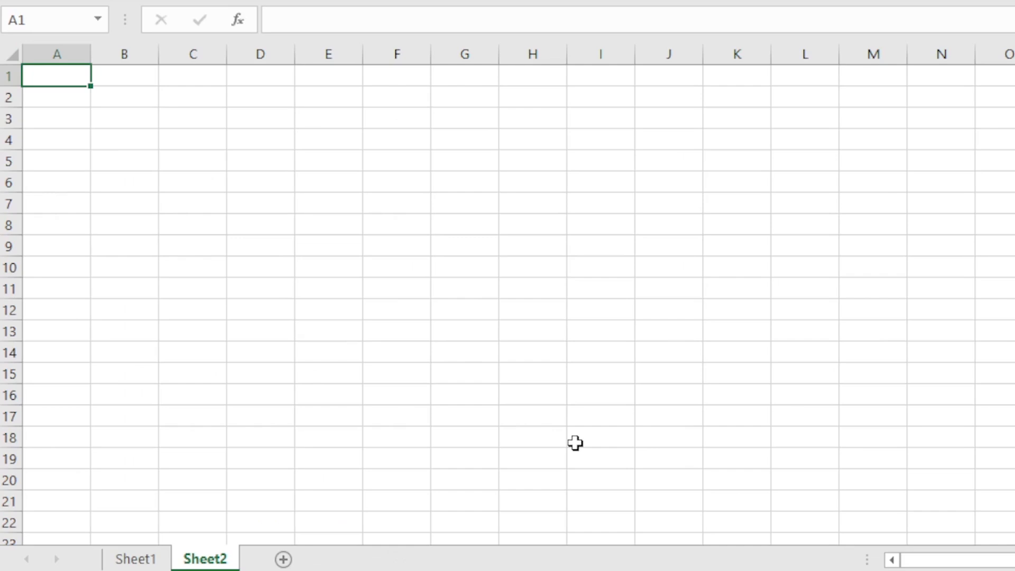
Copy the header row and first record, A1:F2, from Sheet1 and paste them into Sheet2 starting at A7.
left_click(153, 561)
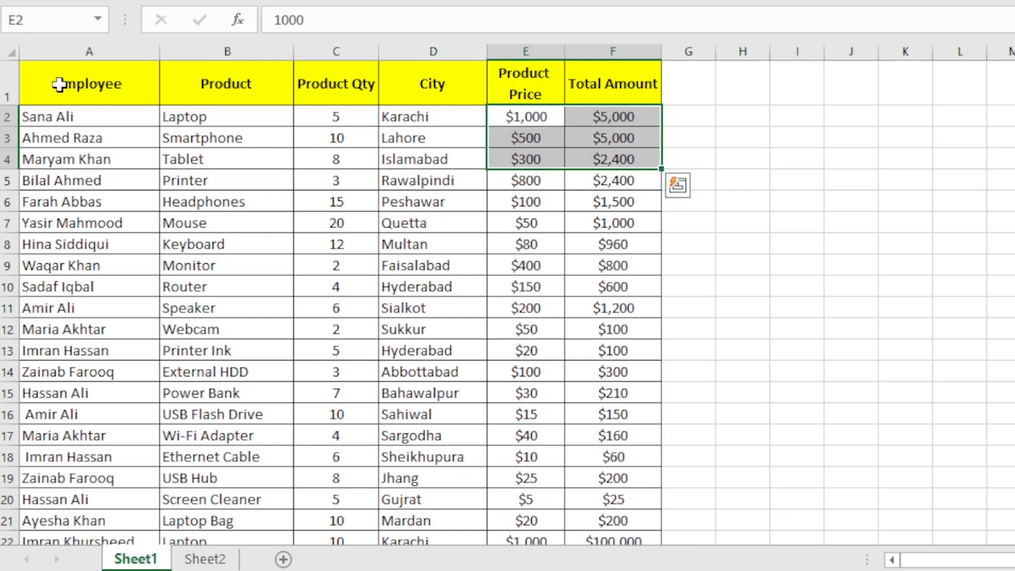
left_click_drag(59, 83, 652, 117)
key("ctrl+c")
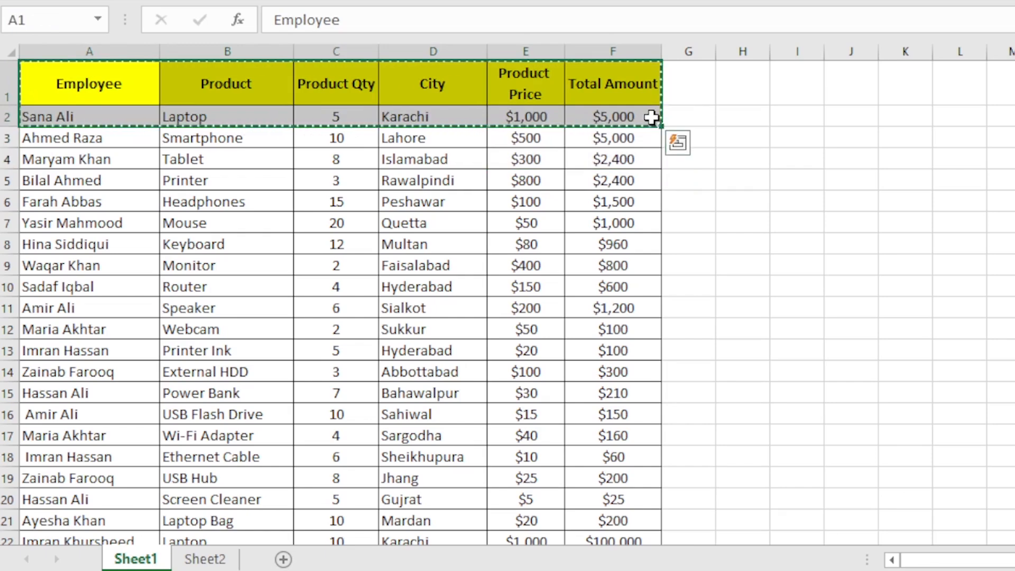
left_click(189, 563)
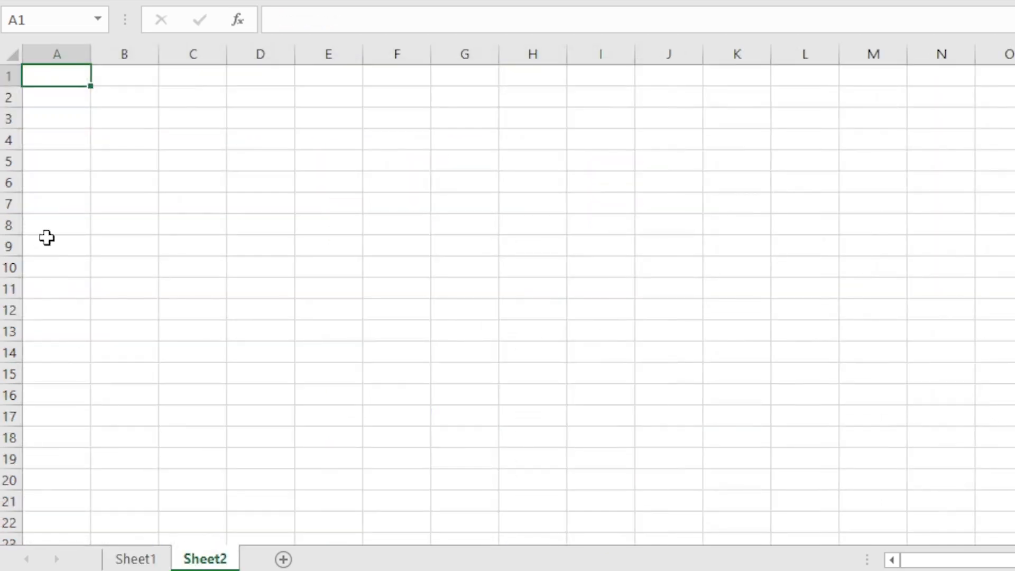
left_click(63, 203)
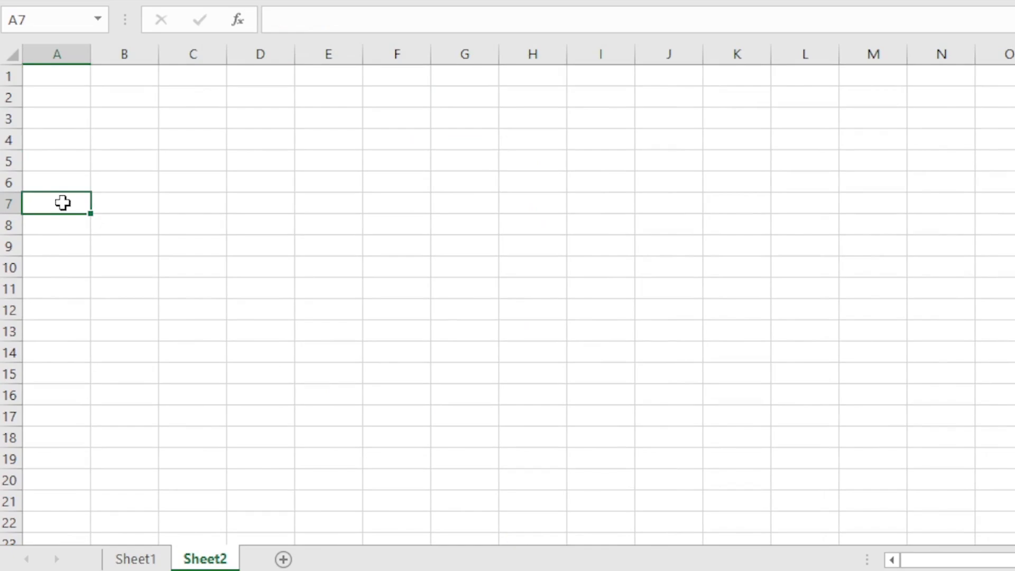
key("ctrl+v")
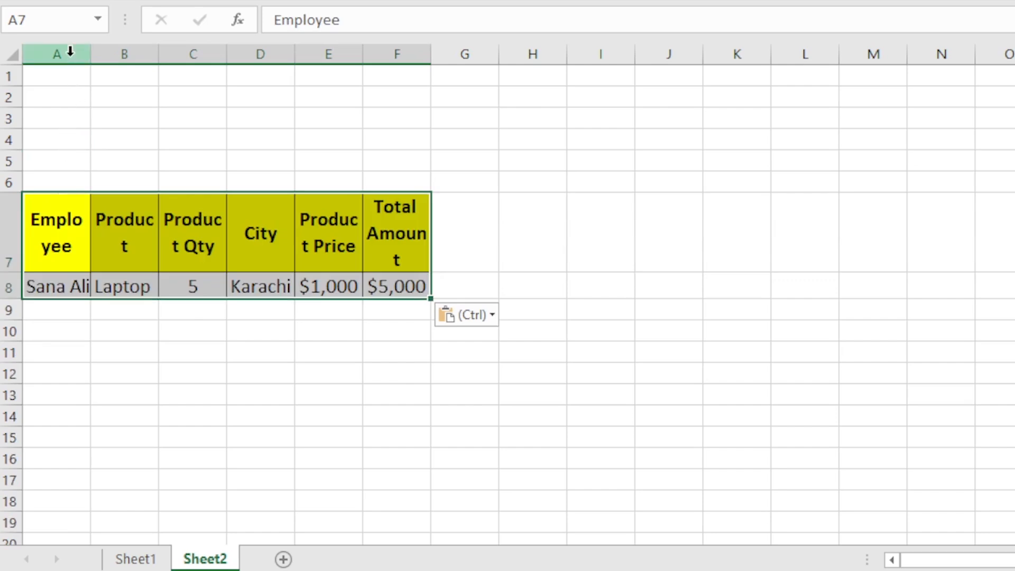
Widen columns A to F so the headings fit on one line, and clear the sample record from A8:F8.
left_click_drag(69, 46, 415, 67)
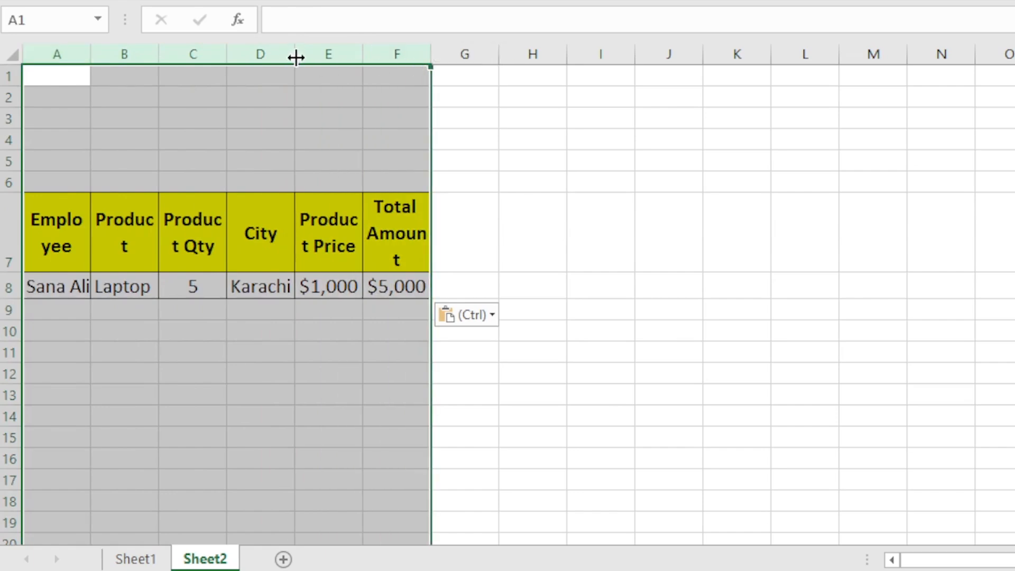
left_click_drag(298, 55, 372, 54)
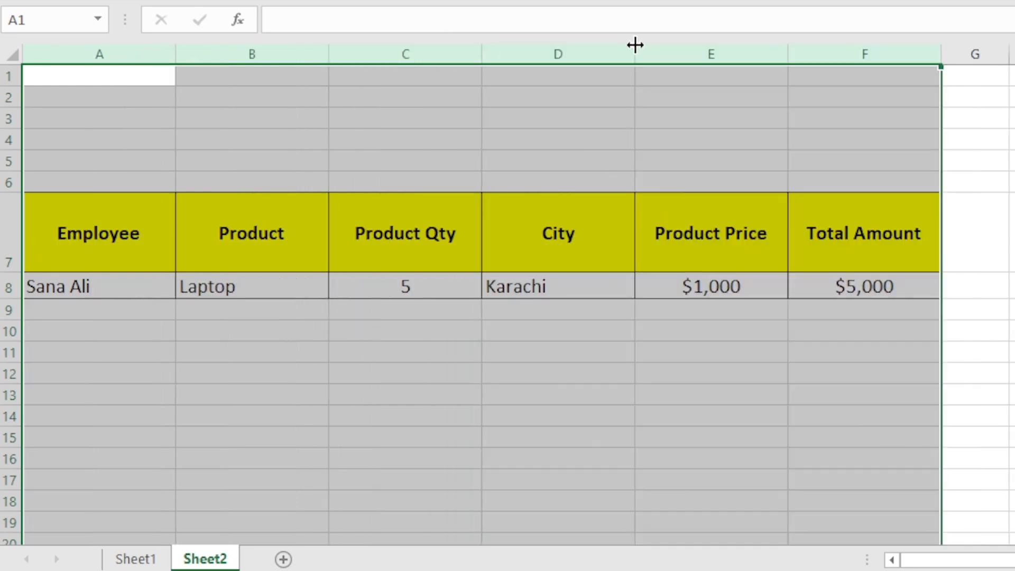
left_click_drag(636, 49, 636, 50)
left_click_drag(628, 52, 624, 51)
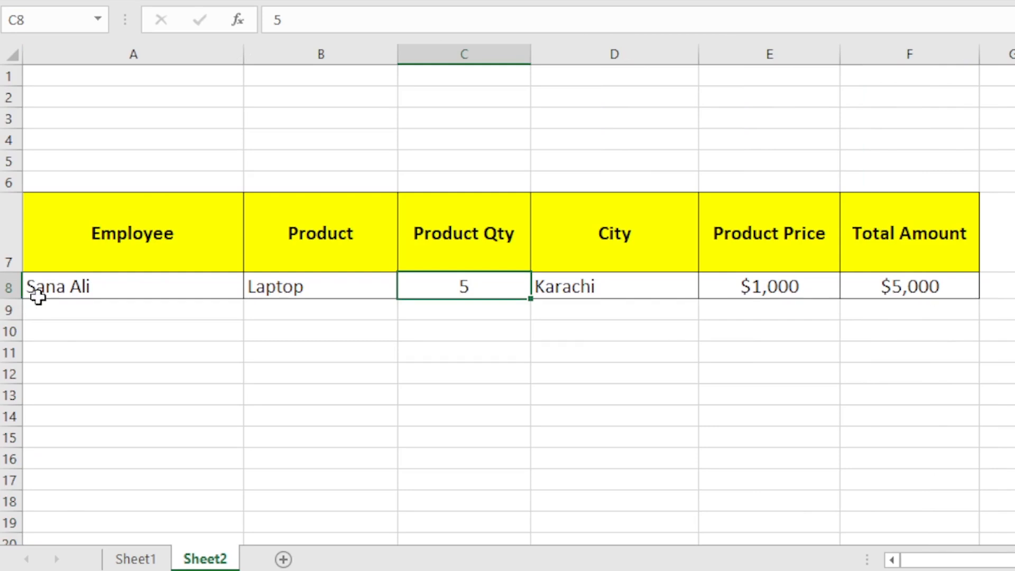
left_click_drag(49, 287, 870, 287)
key("Delete")
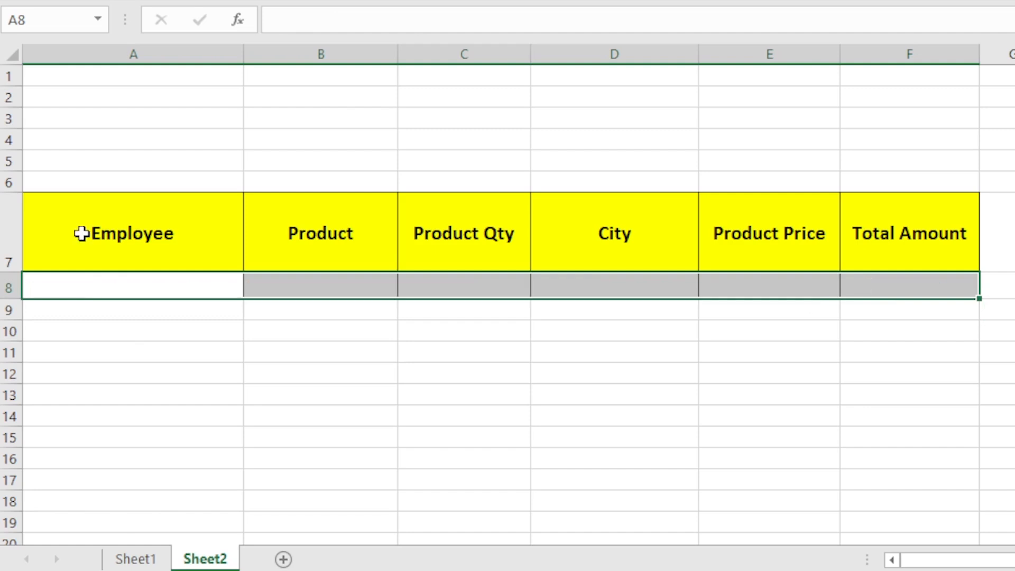
Copy the header row A7:F7 to A11 and reduce the height of header row 7.
left_click_drag(82, 234, 903, 233)
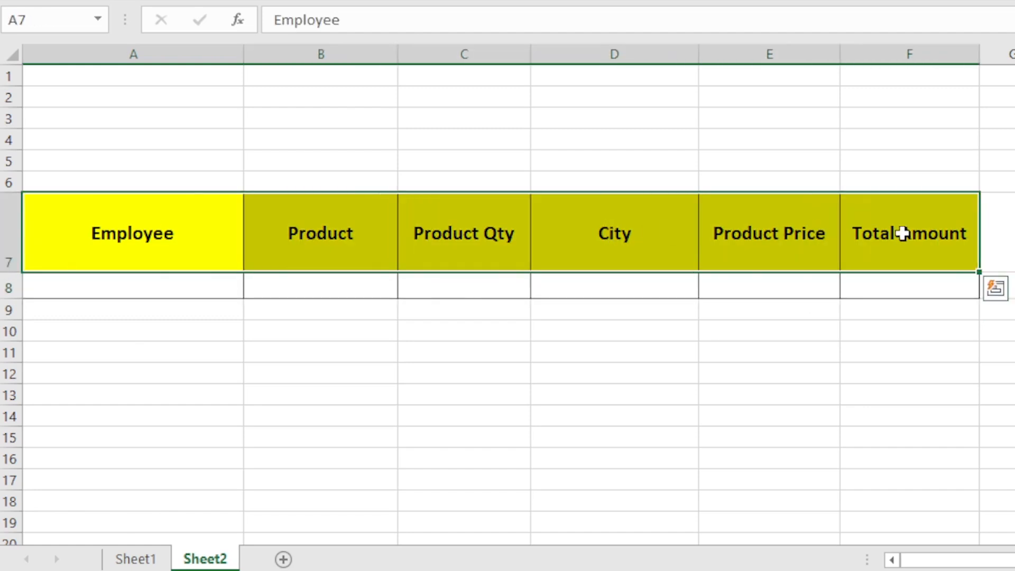
key("ctrl+c")
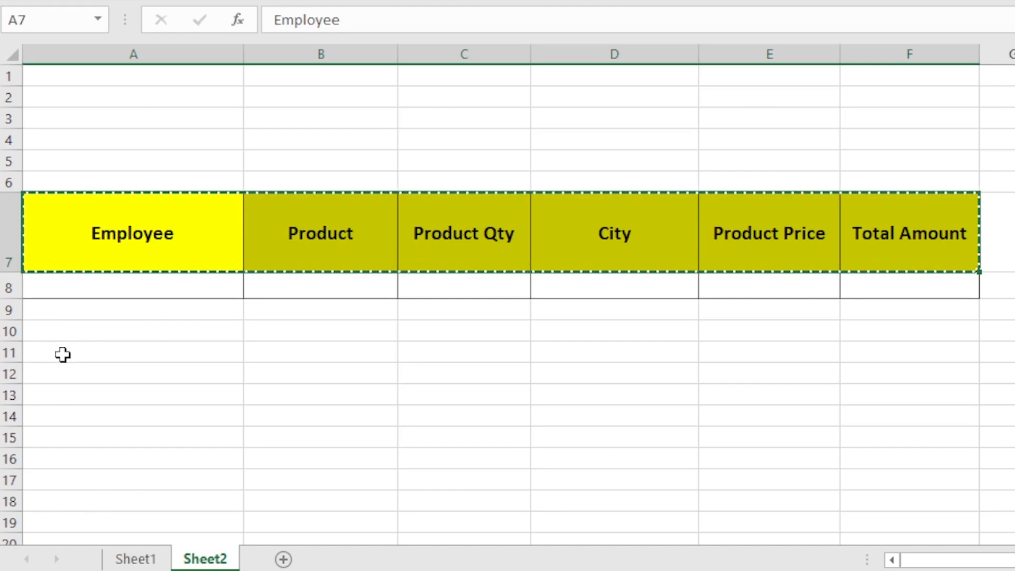
left_click(62, 355)
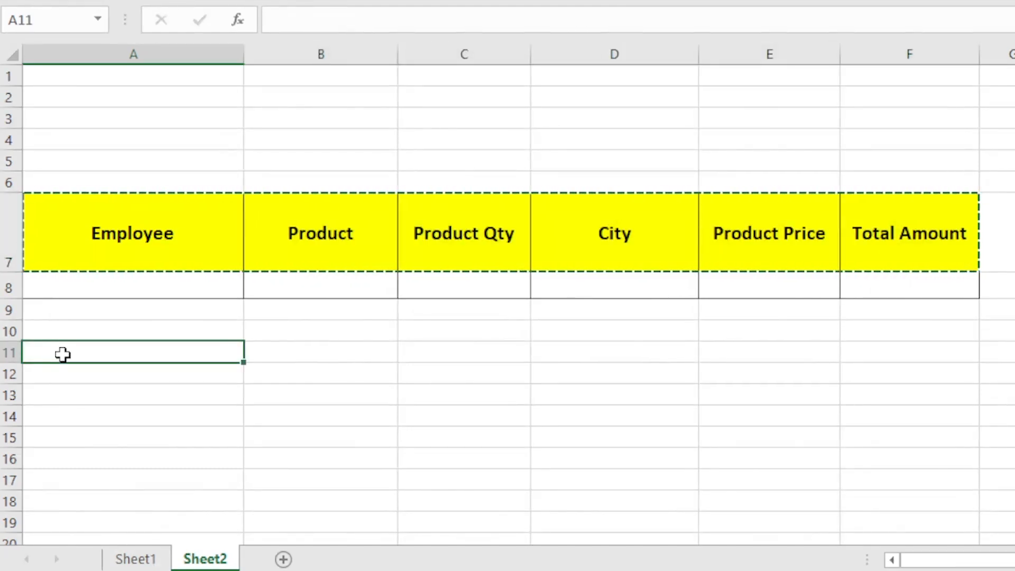
key("ctrl+v")
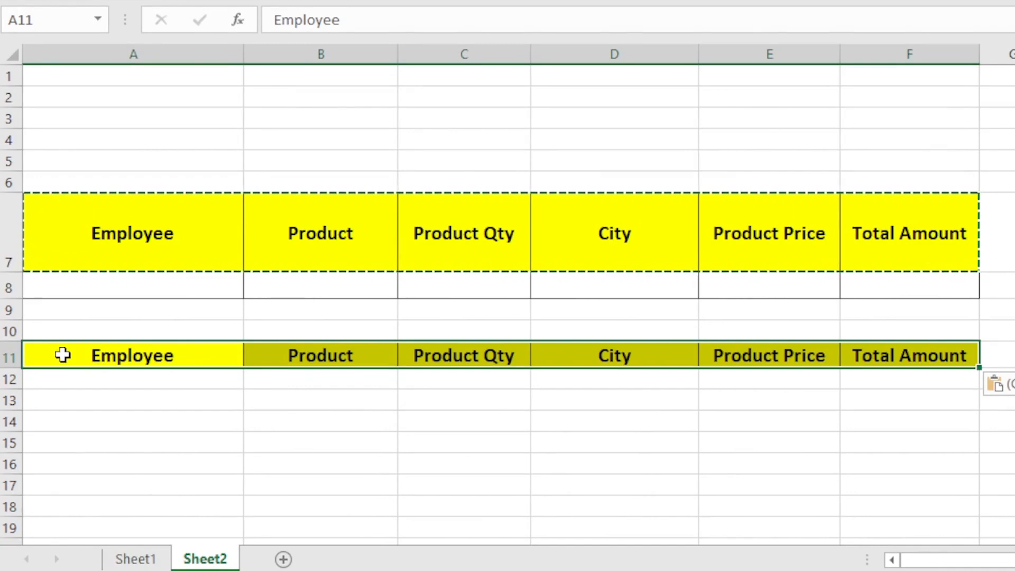
left_click_drag(19, 272, 18, 256)
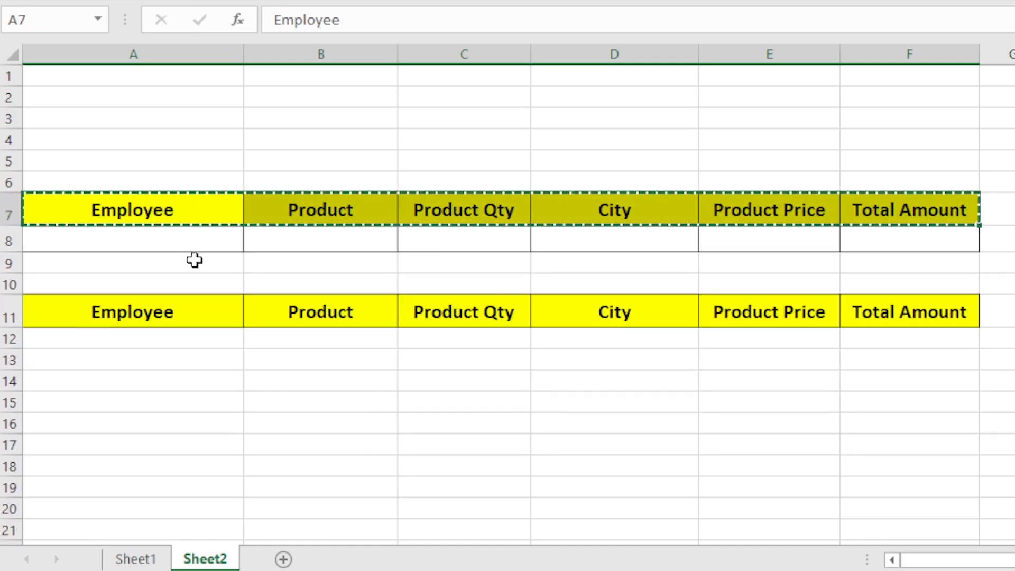
key("Escape")
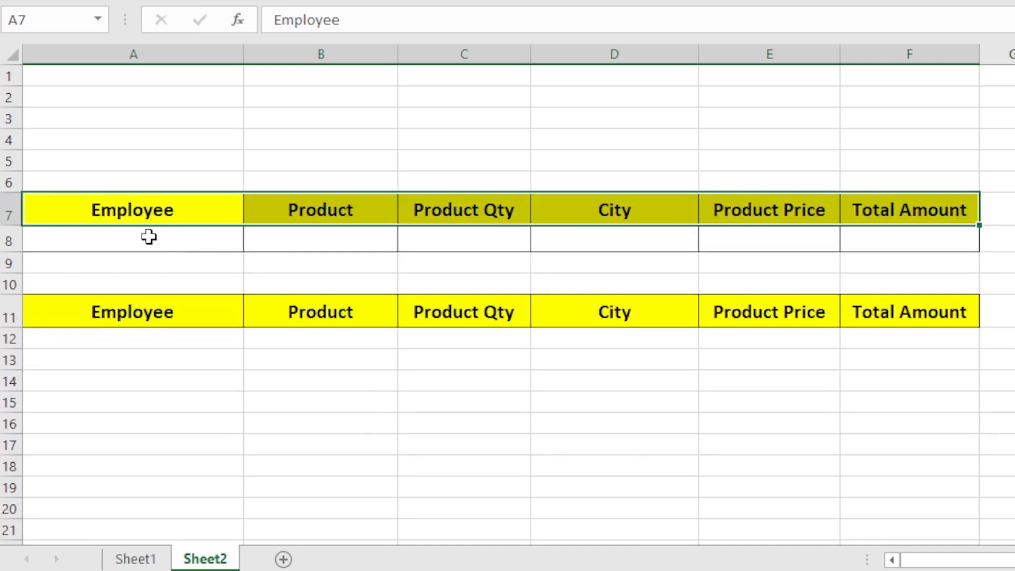
Format the criteria cells A8:F8 with a black fill and white font colour.
left_click_drag(148, 237, 946, 238)
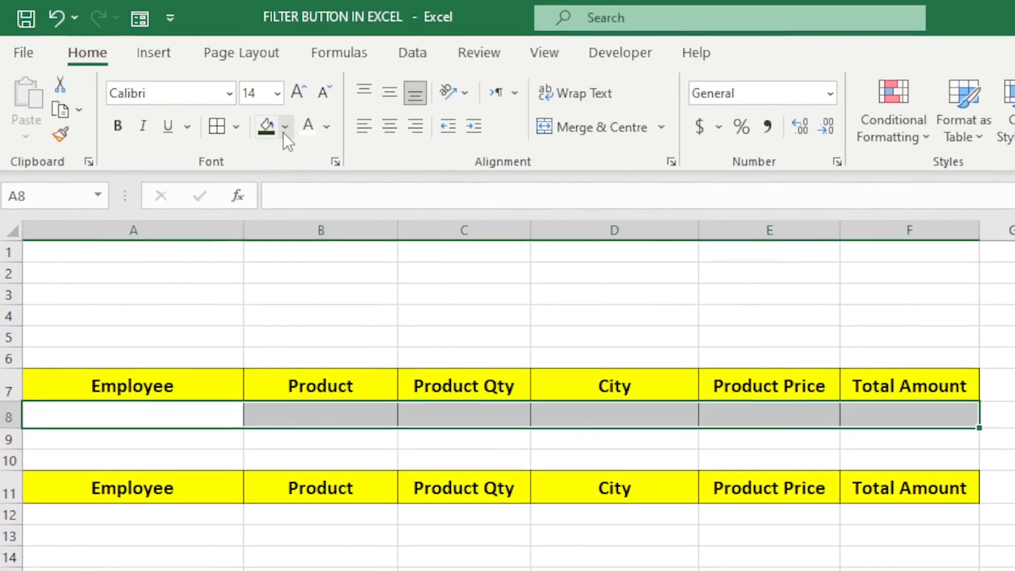
left_click(284, 129)
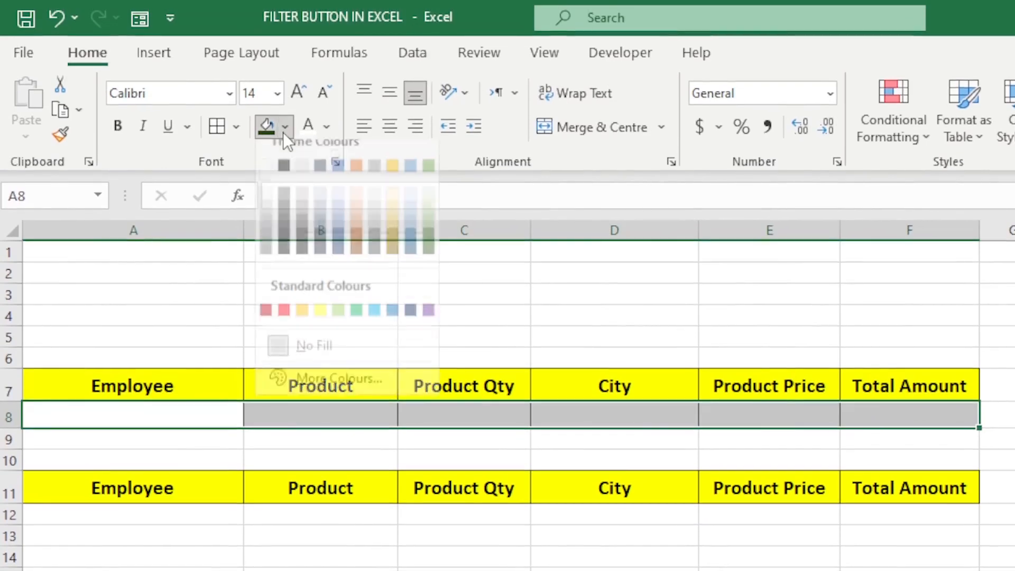
left_click(287, 179)
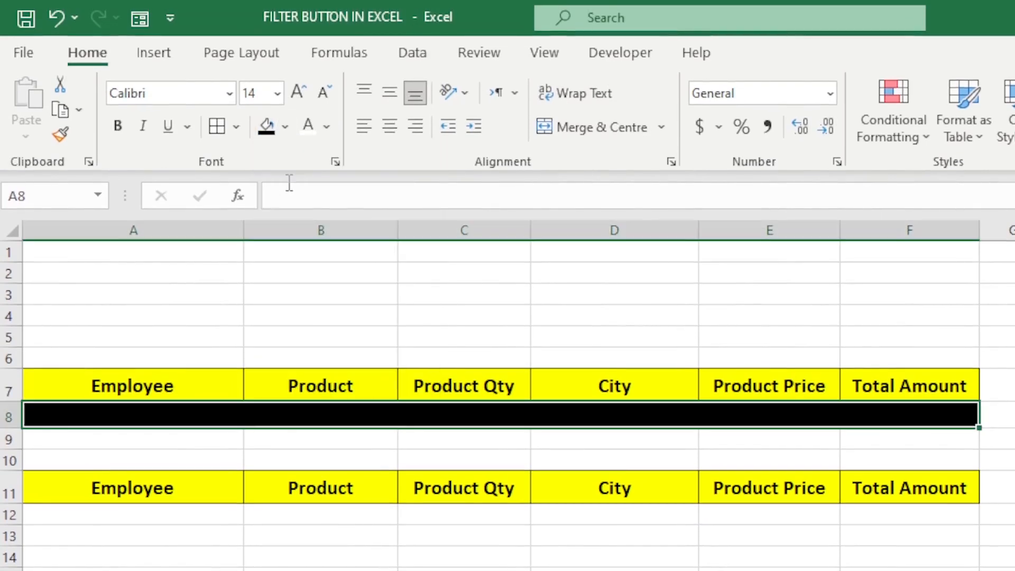
left_click(330, 126)
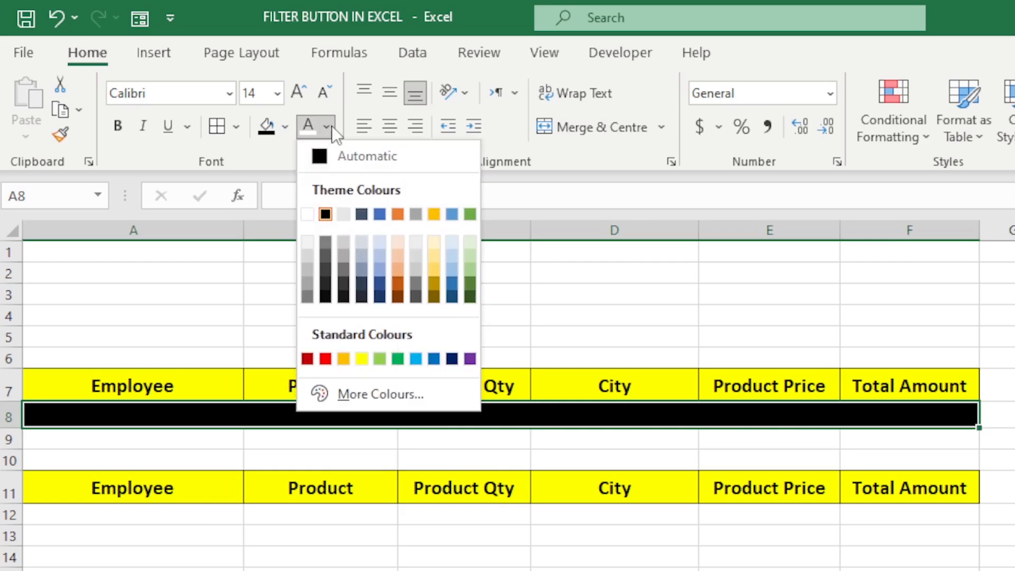
left_click(308, 214)
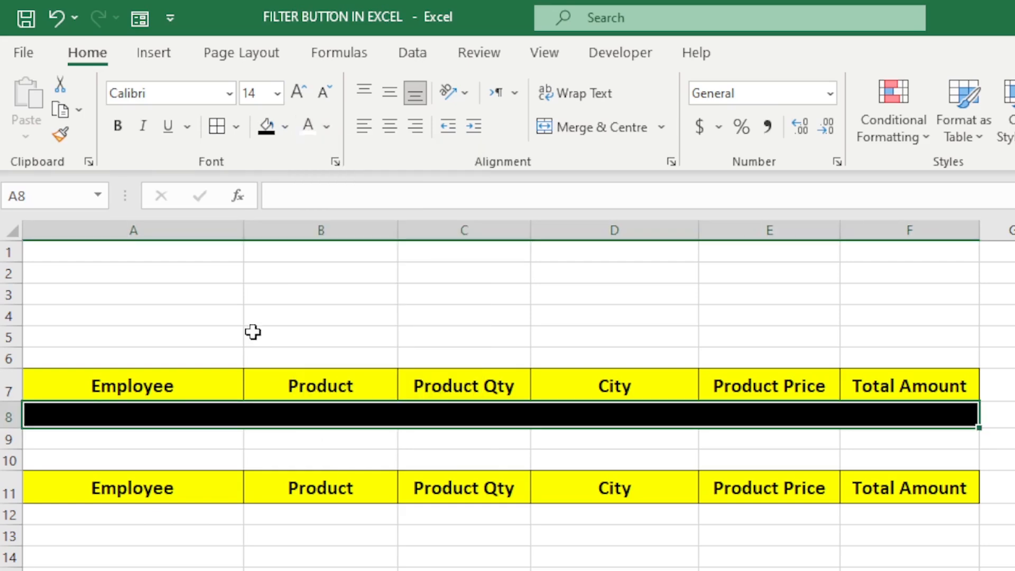
Draw a rounded rectangle above the criteria table, spanning columns B to D and rows 2 to 5.
left_click(148, 64)
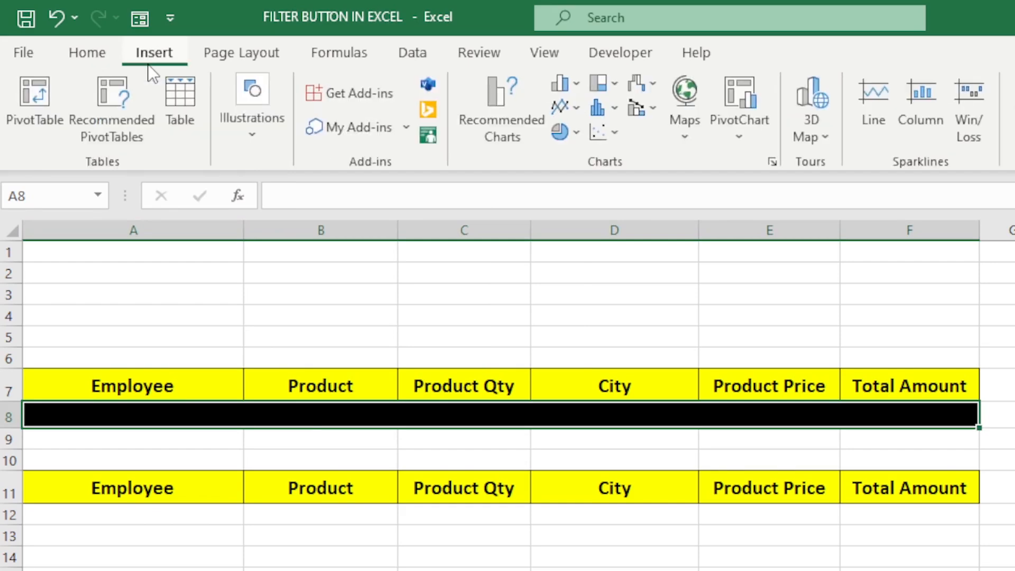
left_click(258, 132)
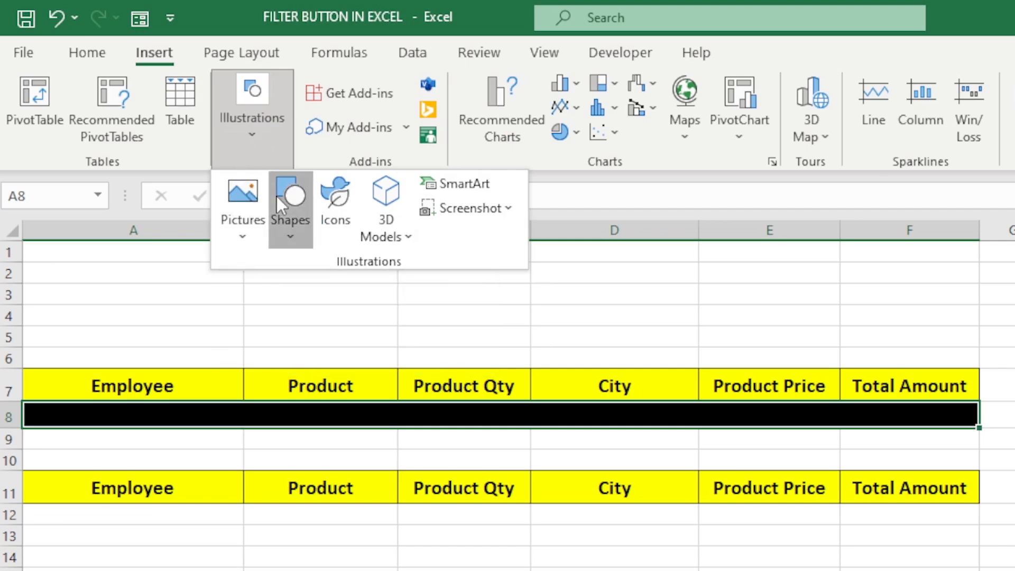
left_click(277, 199)
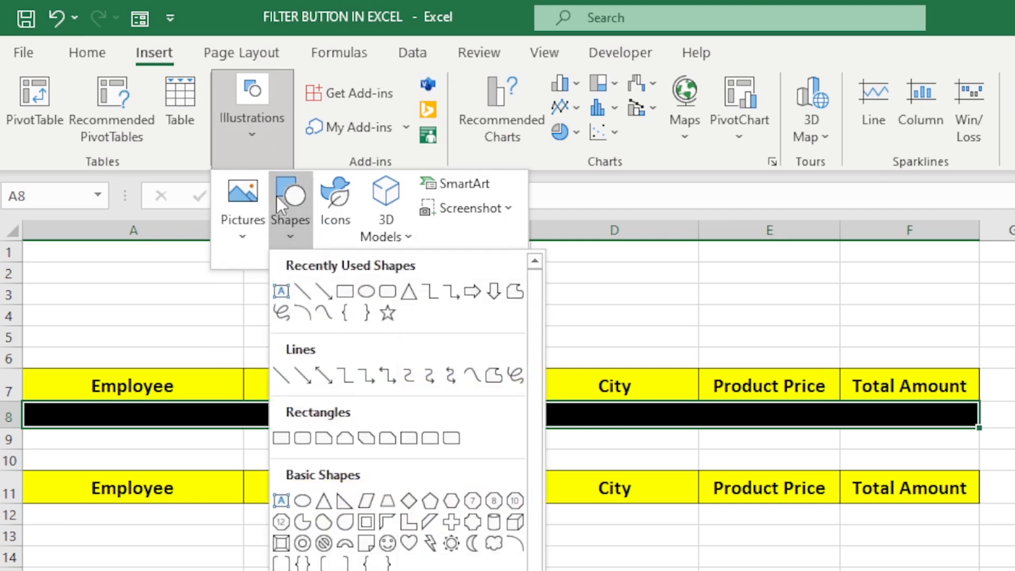
left_click(389, 297)
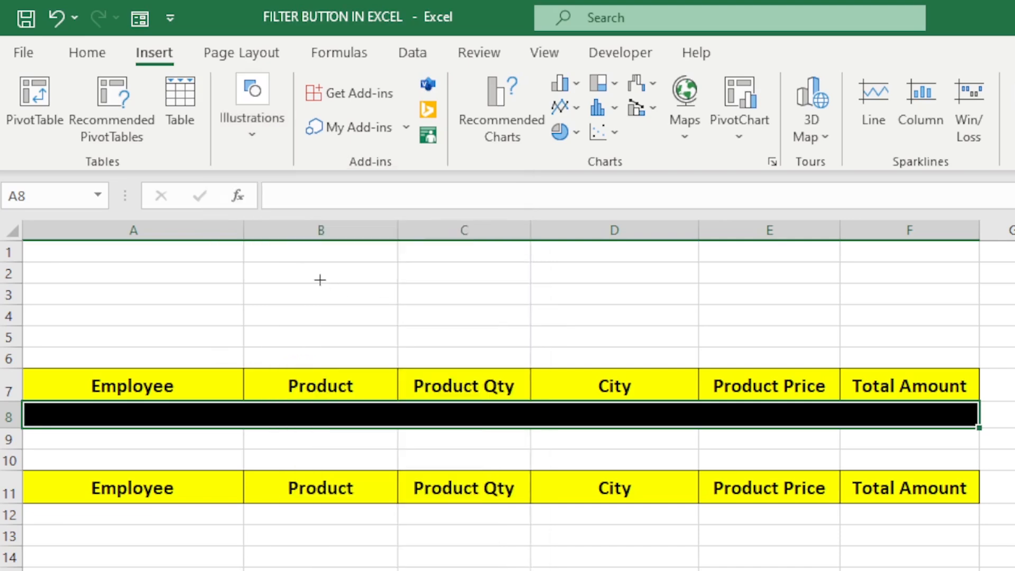
mouse_move(307, 268)
left_mouse_down()
mouse_move(363, 296)
mouse_move(557, 335)
left_mouse_up()
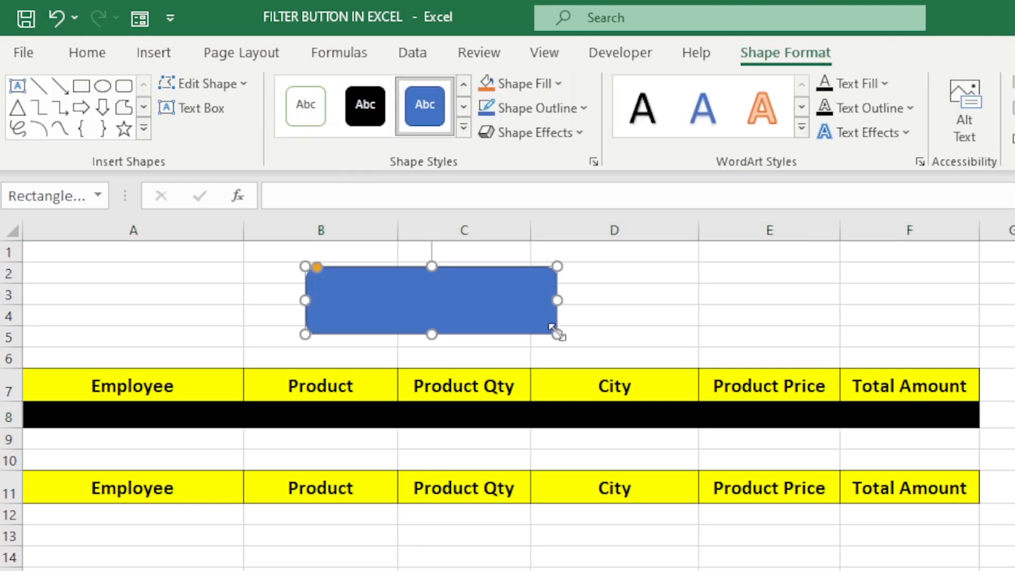
Give the rounded rectangle a red fill and remove its outline.
left_click(565, 84)
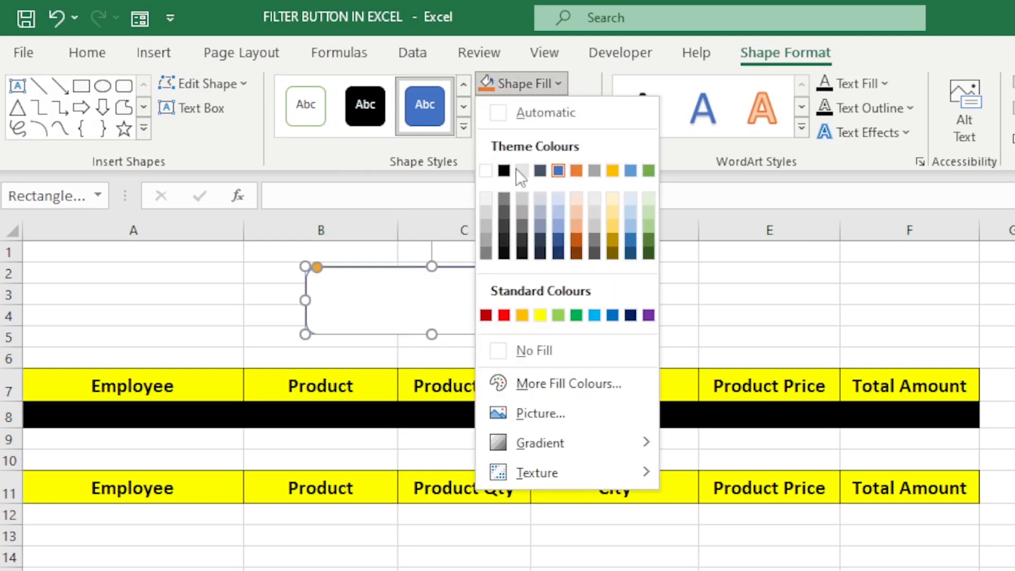
left_click(504, 315)
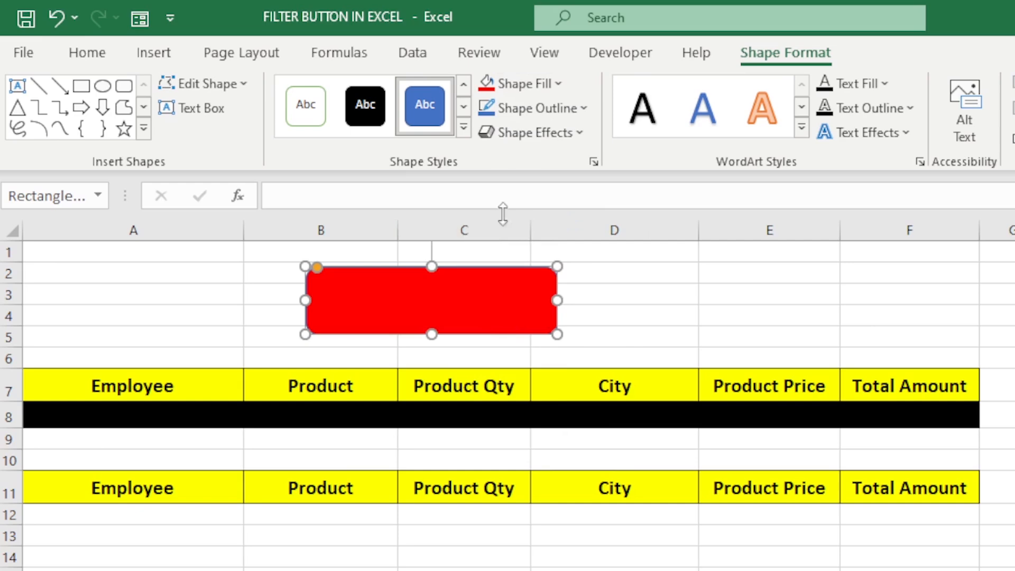
left_click(590, 113)
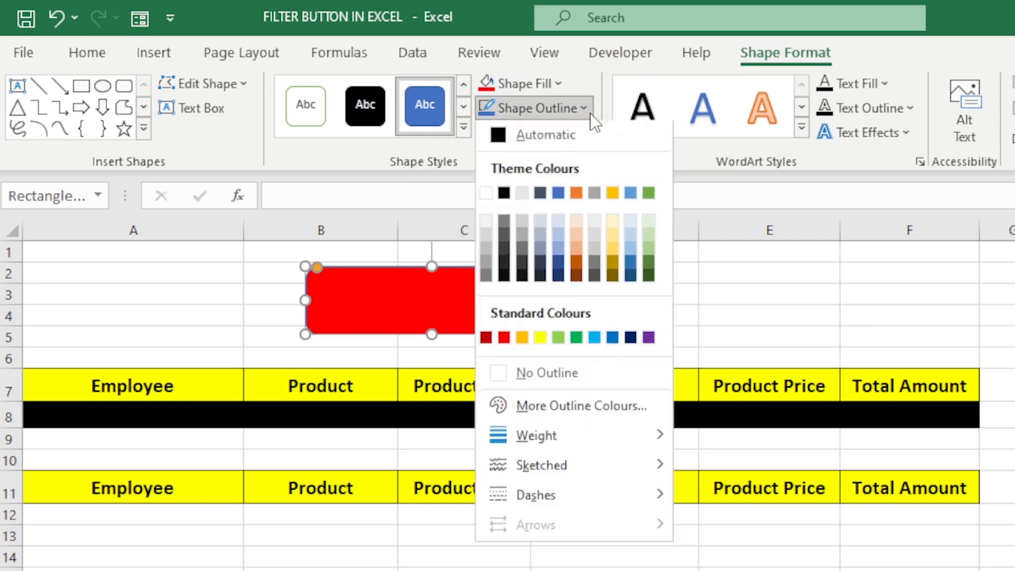
left_click(529, 373)
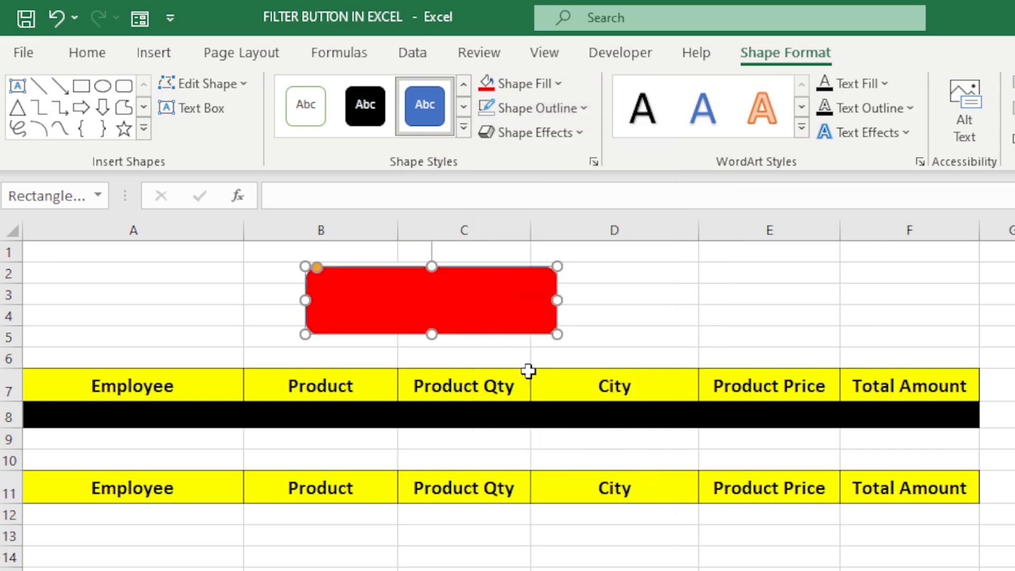
Add the text FILTER DATA to the red rounded rectangle.
right_click(452, 321)
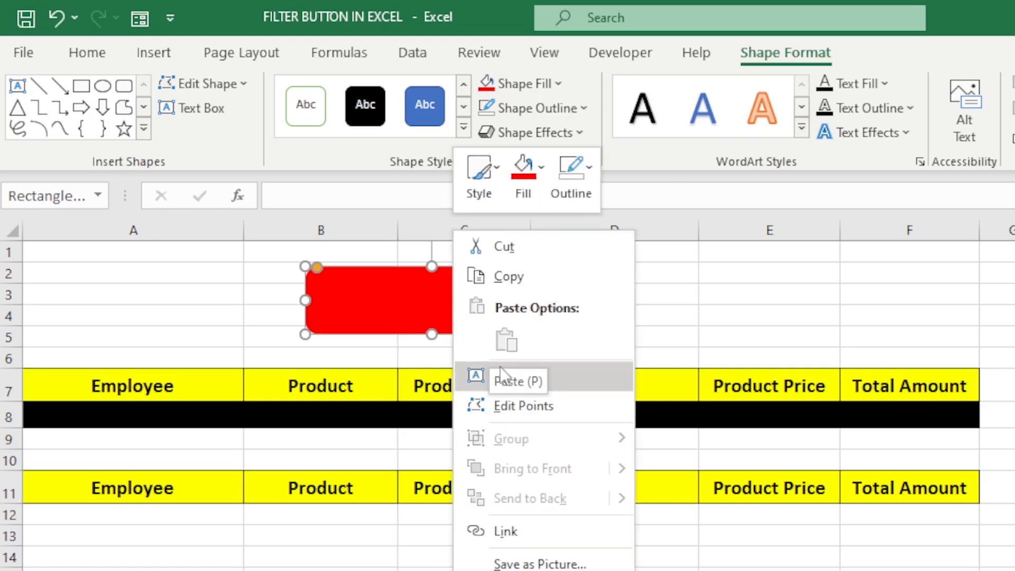
left_click(558, 383)
type("FI")
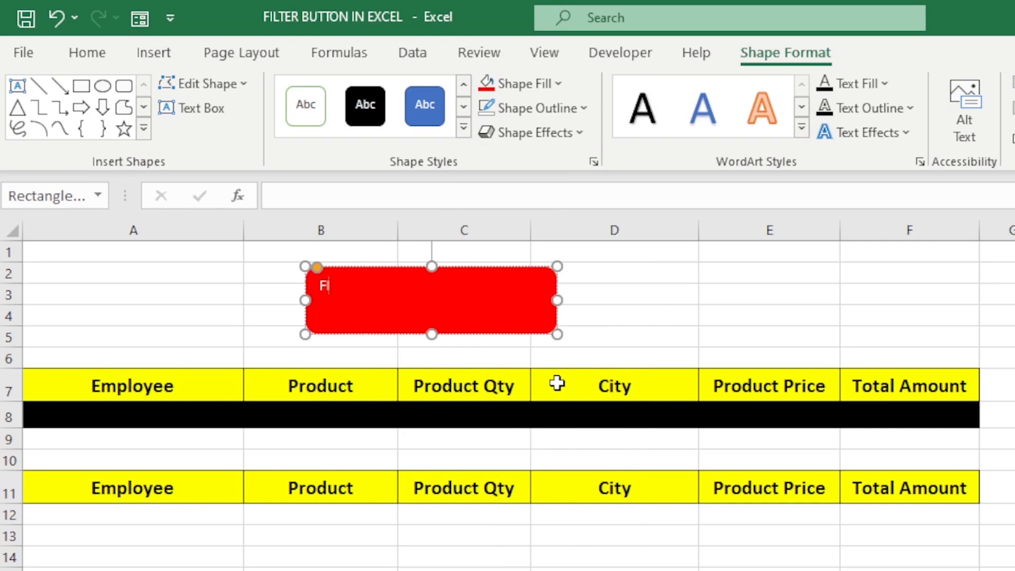
type("LTER DATA")
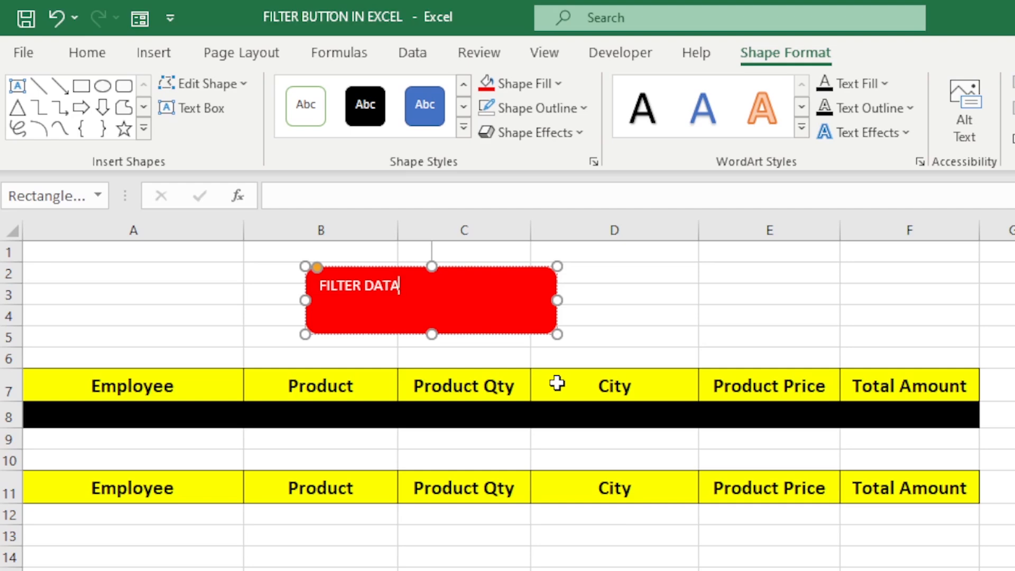
Change the font of all the FILTER DATA button text to Bahnschrift Condensed.
key("ctrl+a")
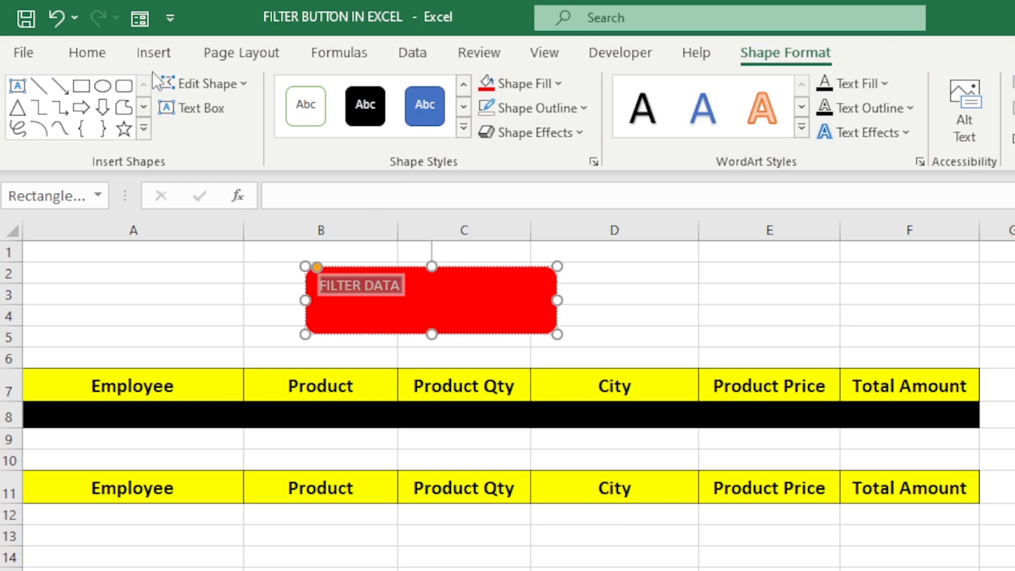
left_click(107, 56)
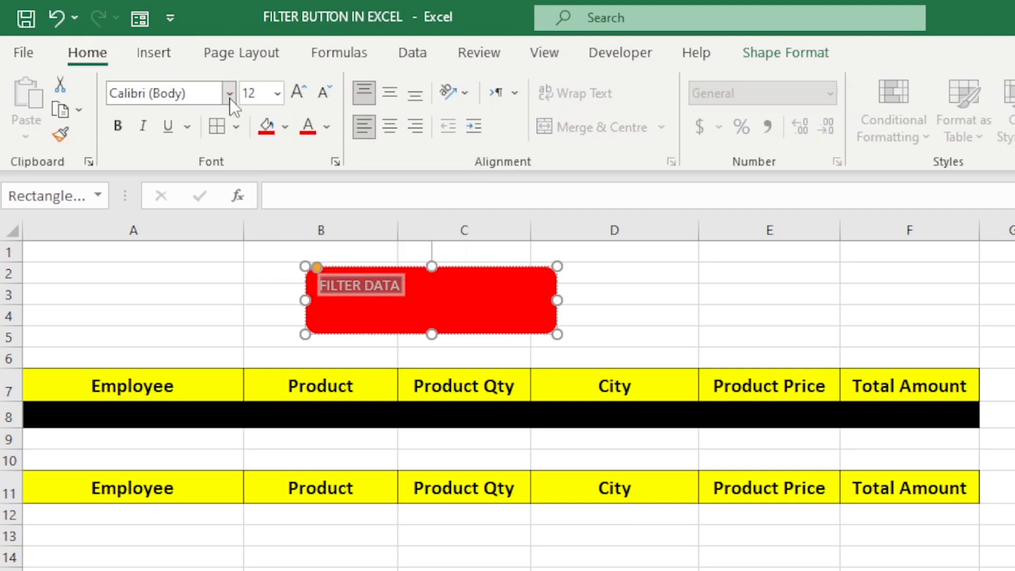
left_click(230, 97)
left_click(199, 393)
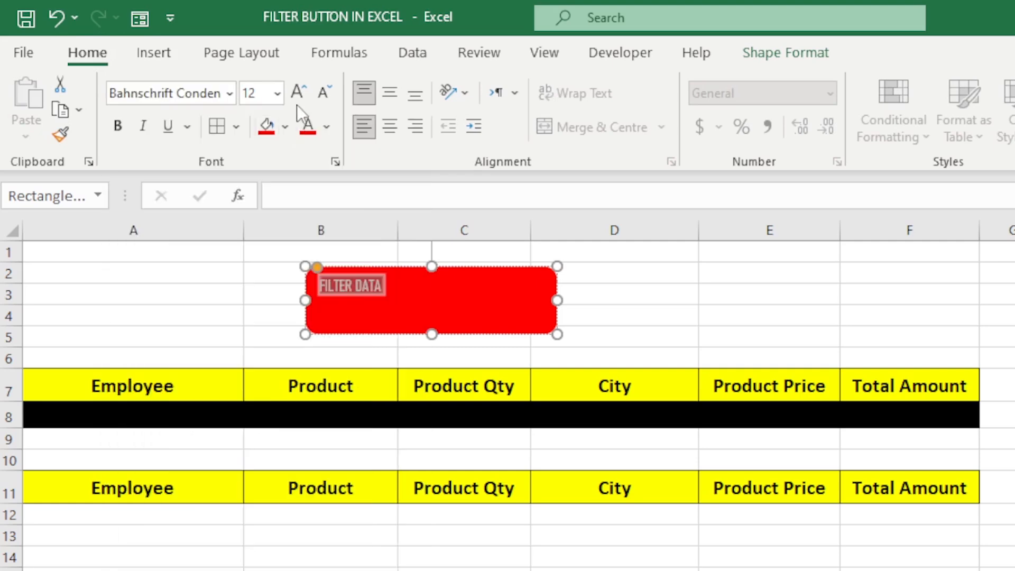
Enlarge the FILTER DATA button text to size 28 and make it bold.
left_click(299, 96)
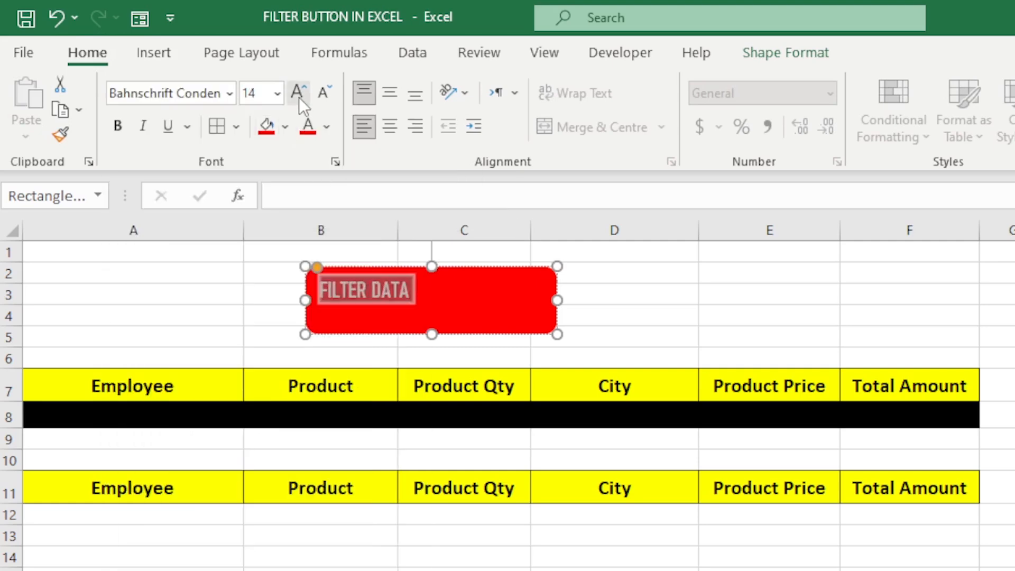
left_click(299, 96)
left_click(300, 97)
left_click(299, 97)
left_click(300, 96)
left_click(299, 97)
left_click(300, 97)
left_click(299, 97)
left_click(121, 133)
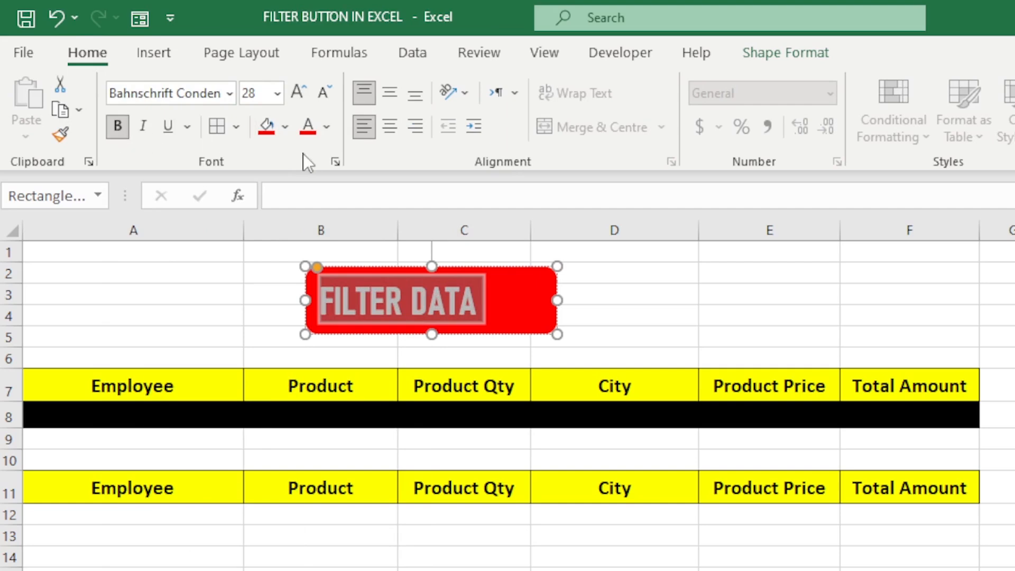
Centre the FILTER DATA text horizontally and vertically in its button and reduce its font size to 24.
left_click(390, 127)
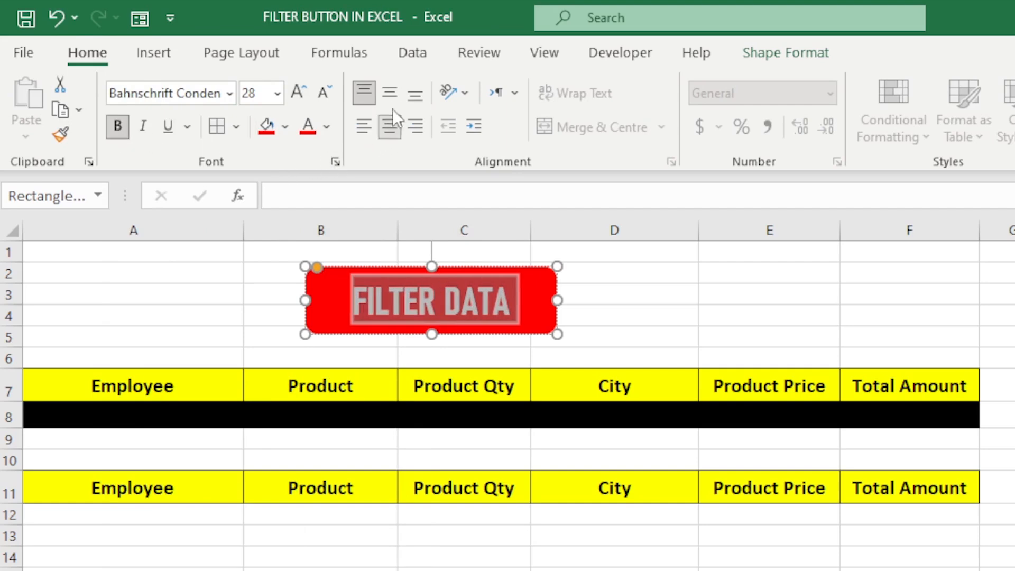
left_click(392, 98)
key("Escape")
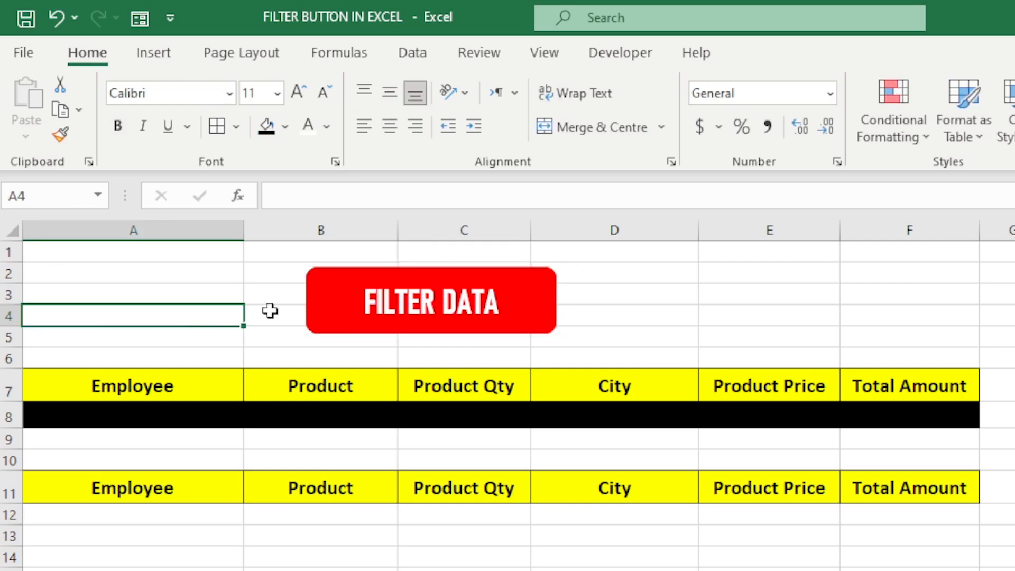
Duplicate the red button beside the original, above columns D to F, and change the copy's text to REMOVE.
left_click(328, 281)
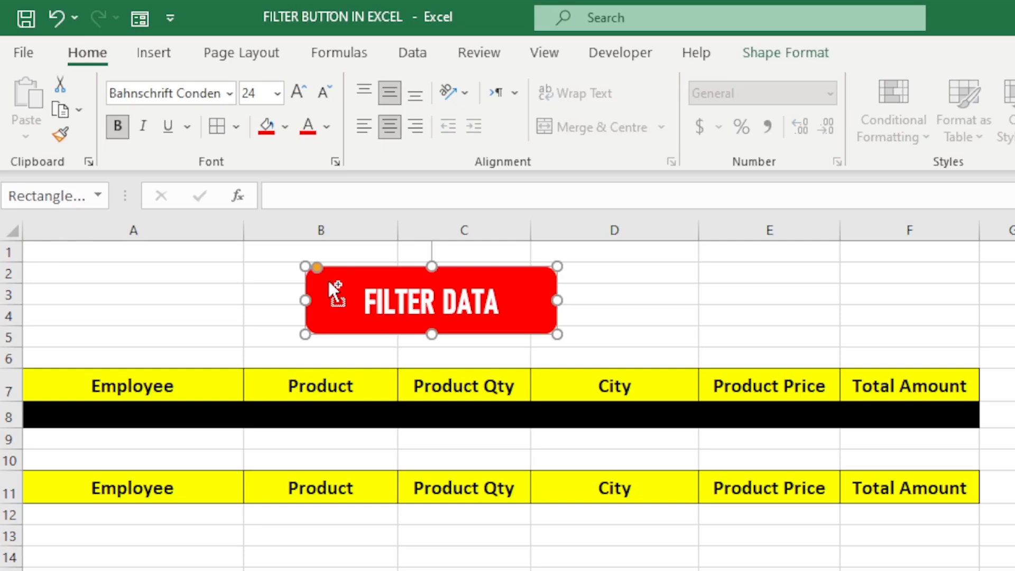
left_click_drag(328, 278, 648, 278)
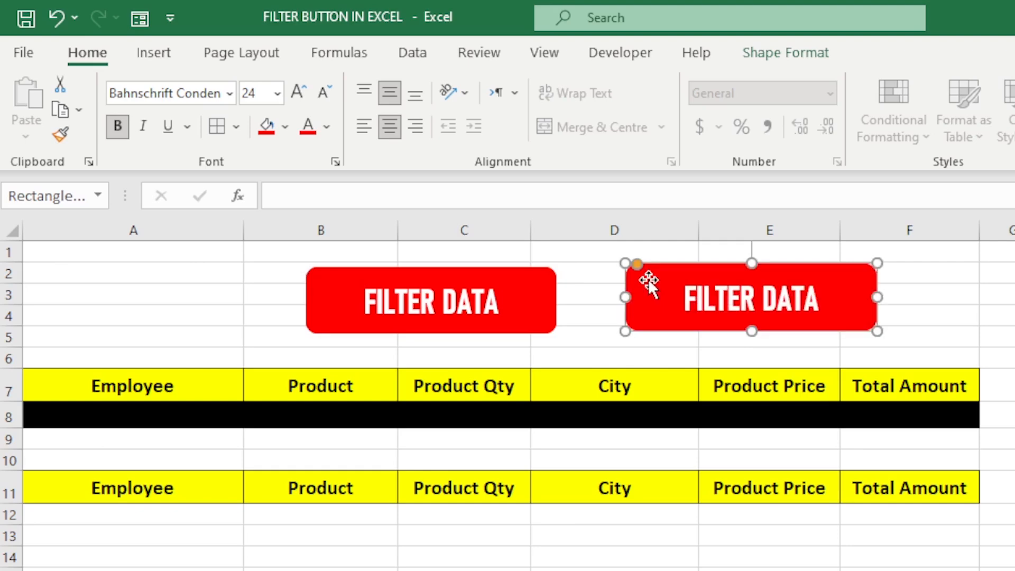
right_click(648, 278)
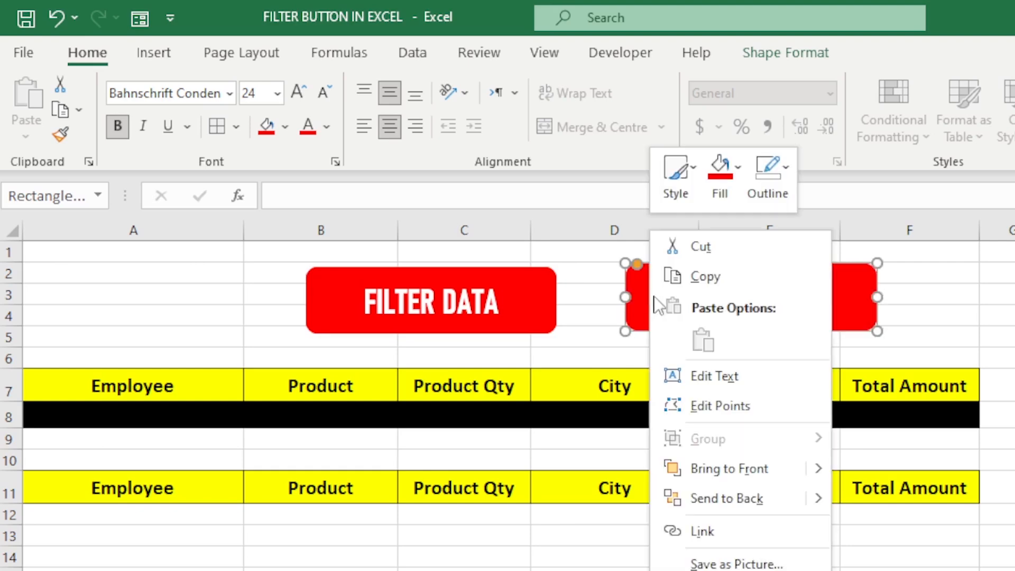
left_click(768, 376)
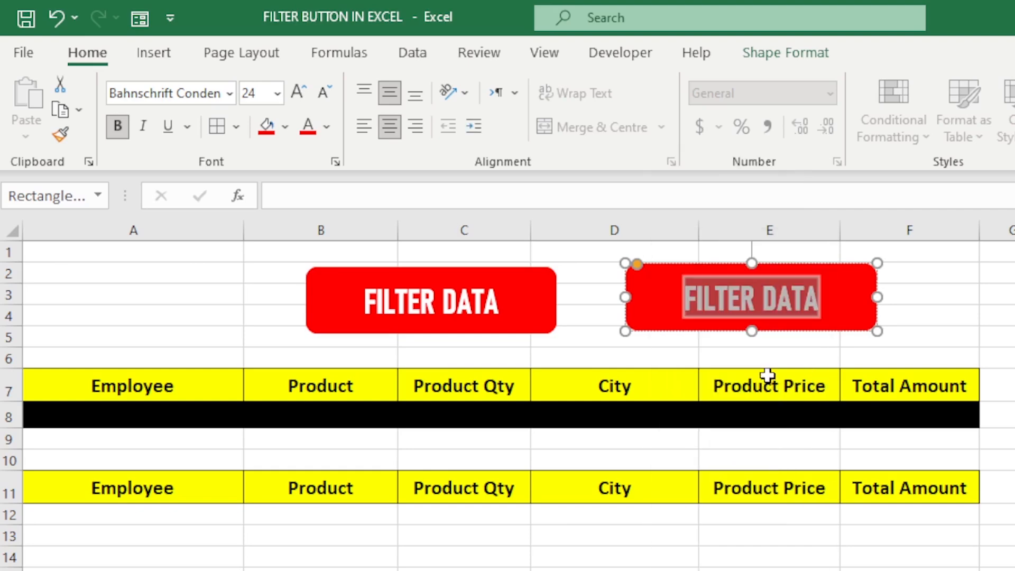
type("REMOVE")
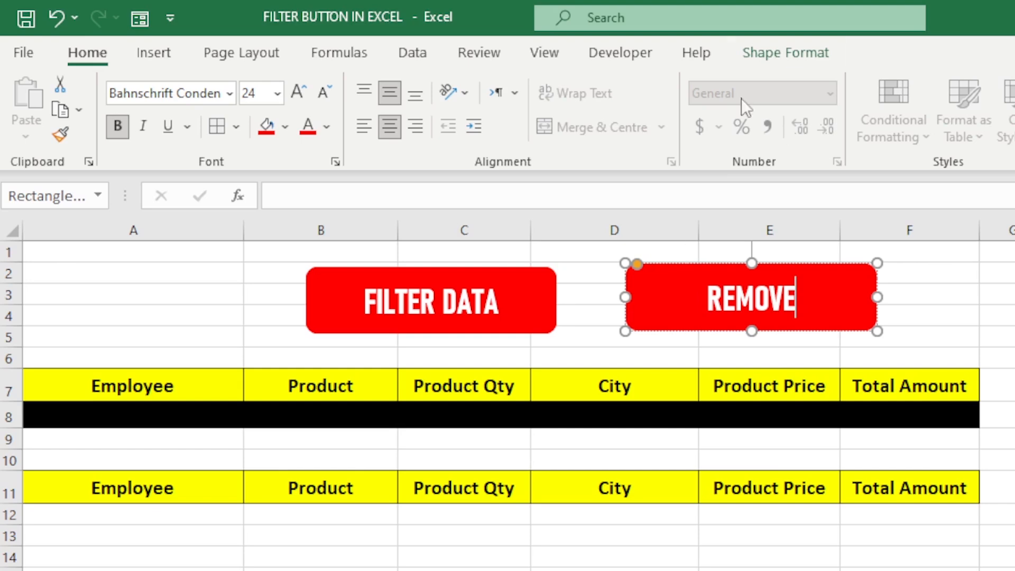
Give the REMOVE button a standard dark blue fill and no outline.
left_click(772, 49)
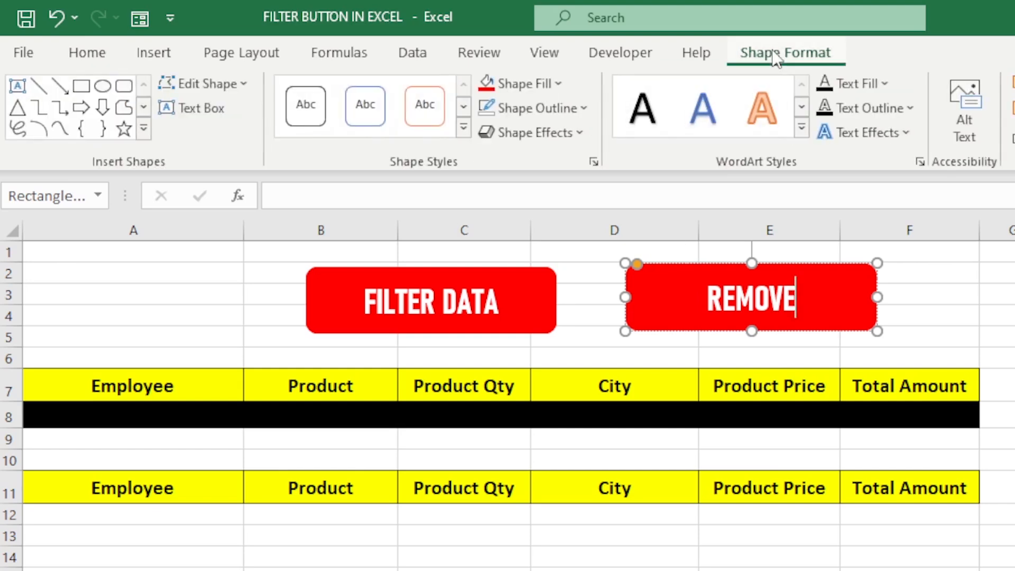
left_click(558, 86)
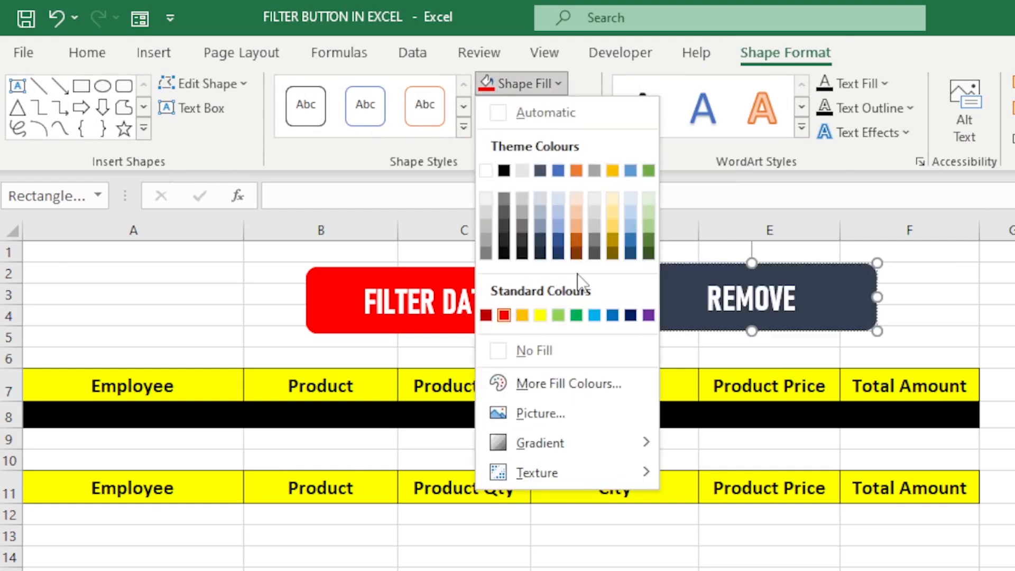
left_click(631, 318)
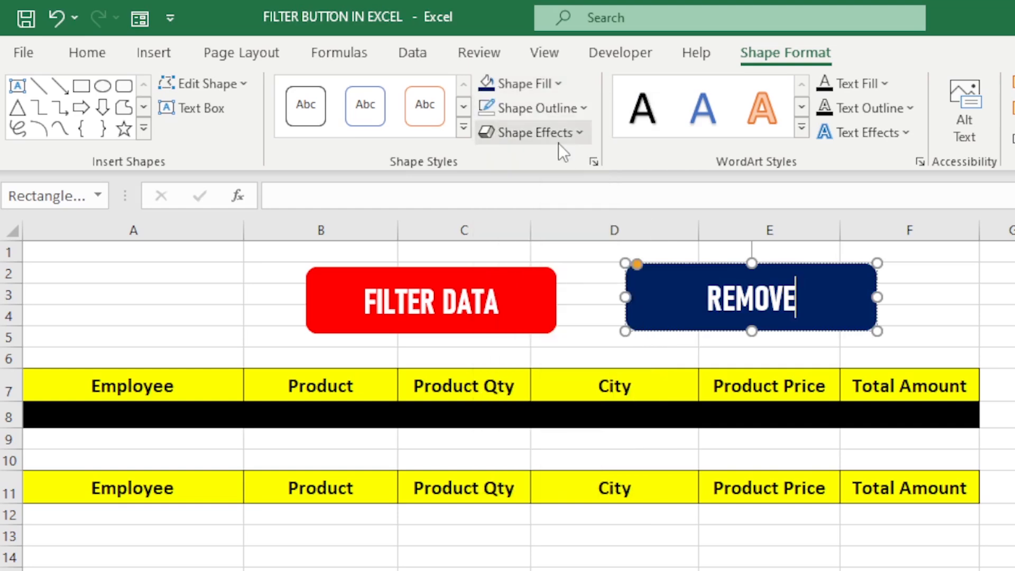
left_click(581, 111)
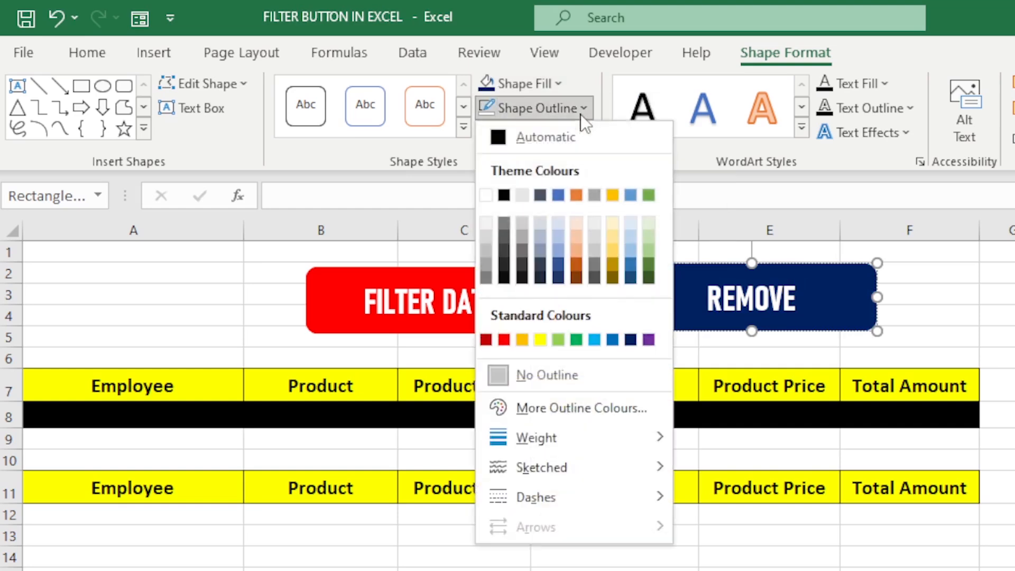
left_click(500, 377)
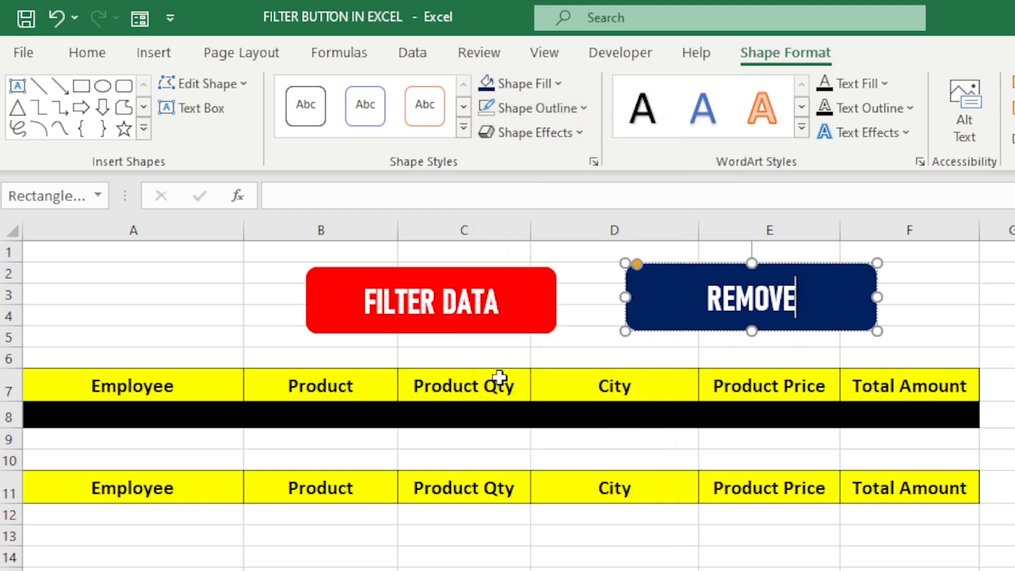
Apply the middle reflection variation of the third row to the REMOVE button.
left_click(585, 137)
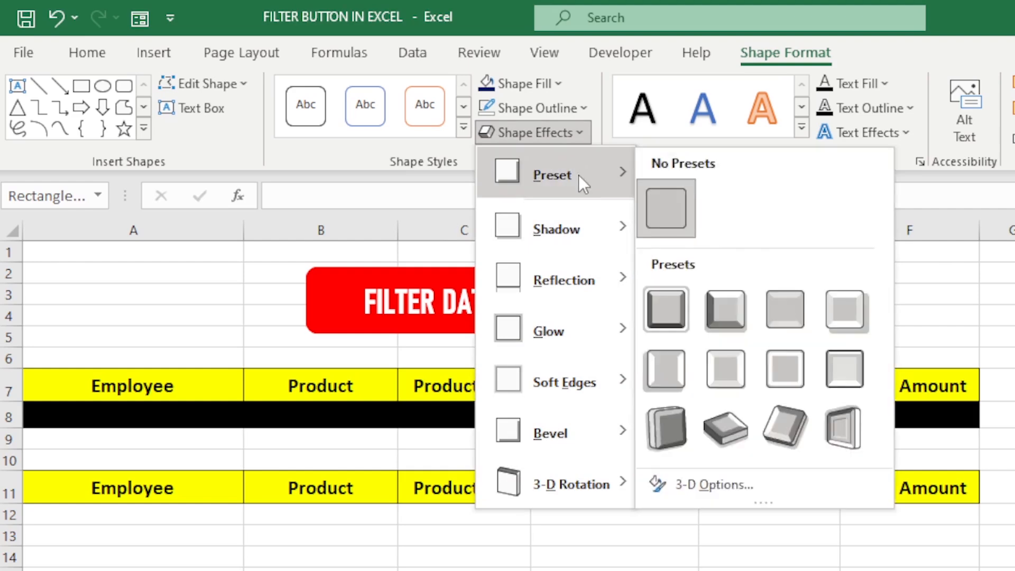
mouse_move(580, 258)
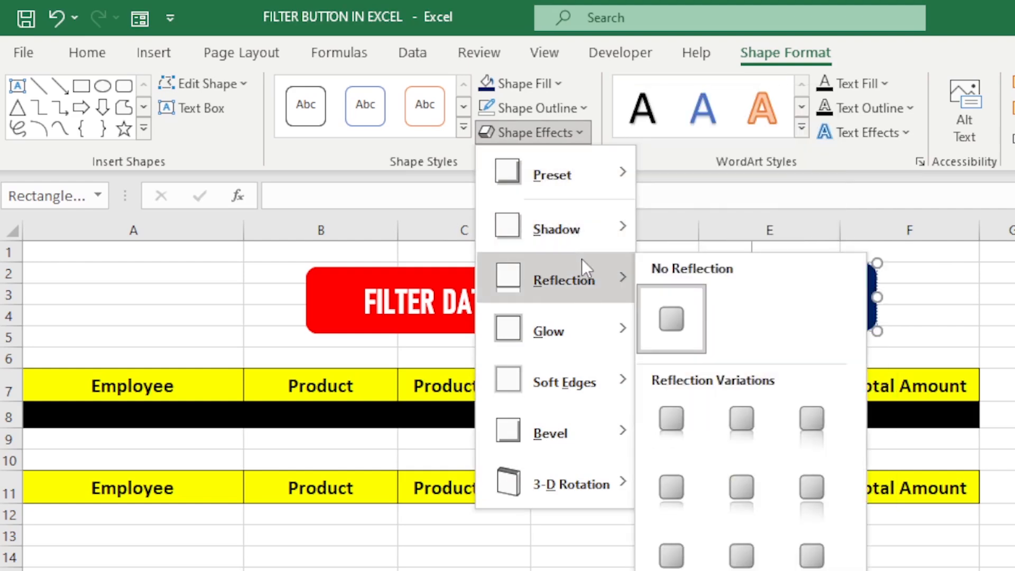
left_click(741, 557)
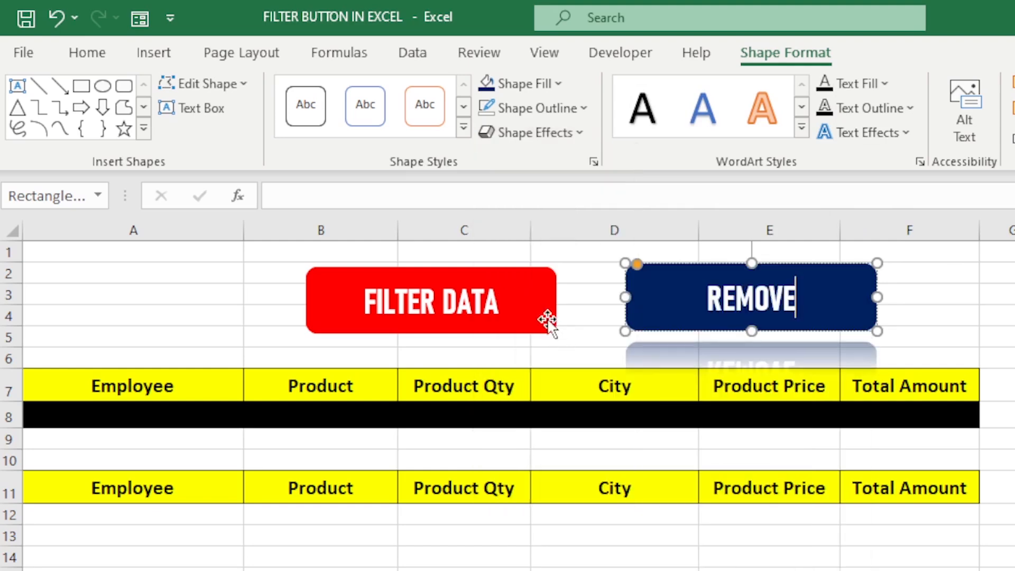
Apply the same reflection variation to the FILTER DATA button as on the REMOVE button.
left_click(529, 277)
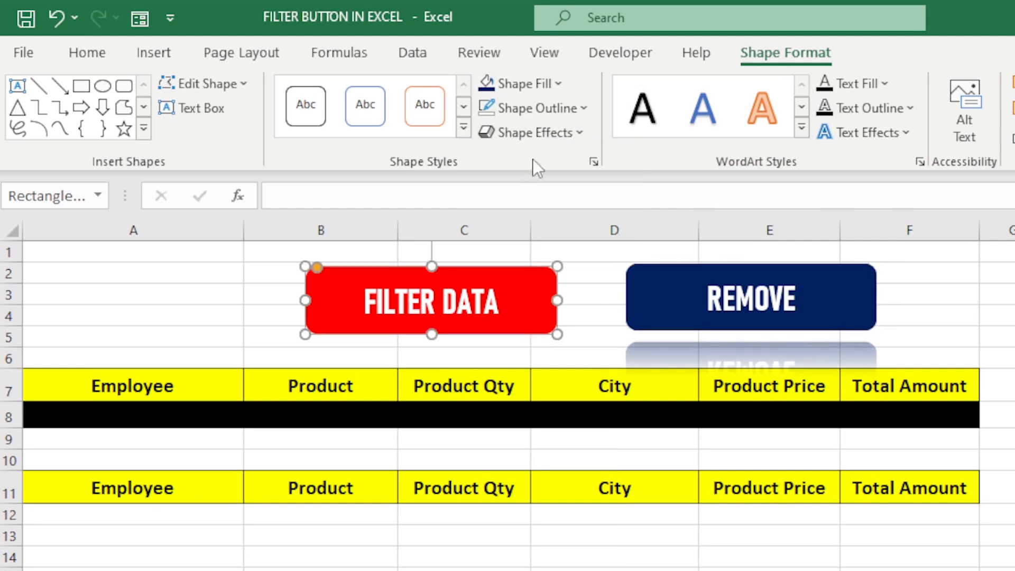
left_click(548, 139)
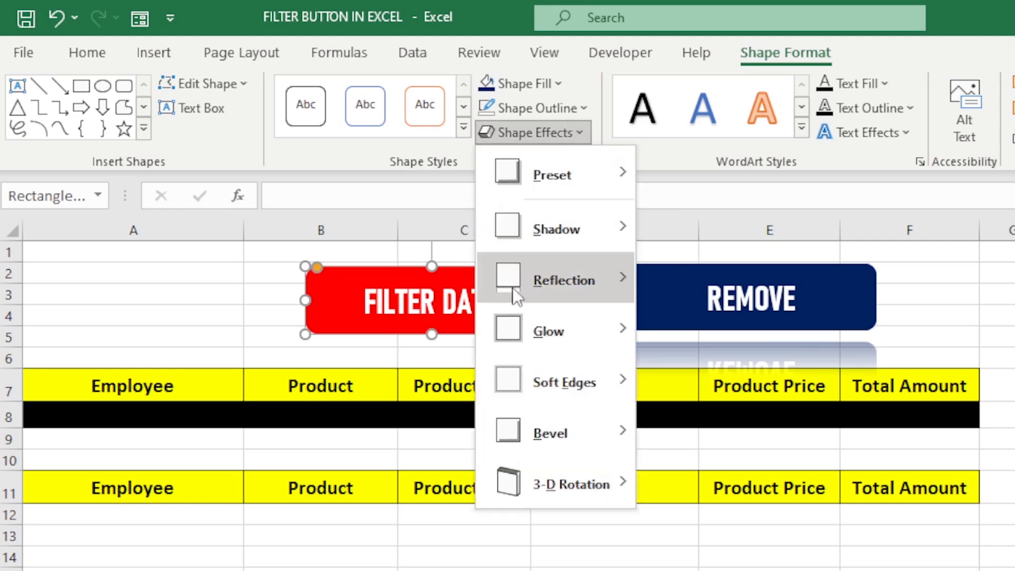
mouse_move(580, 293)
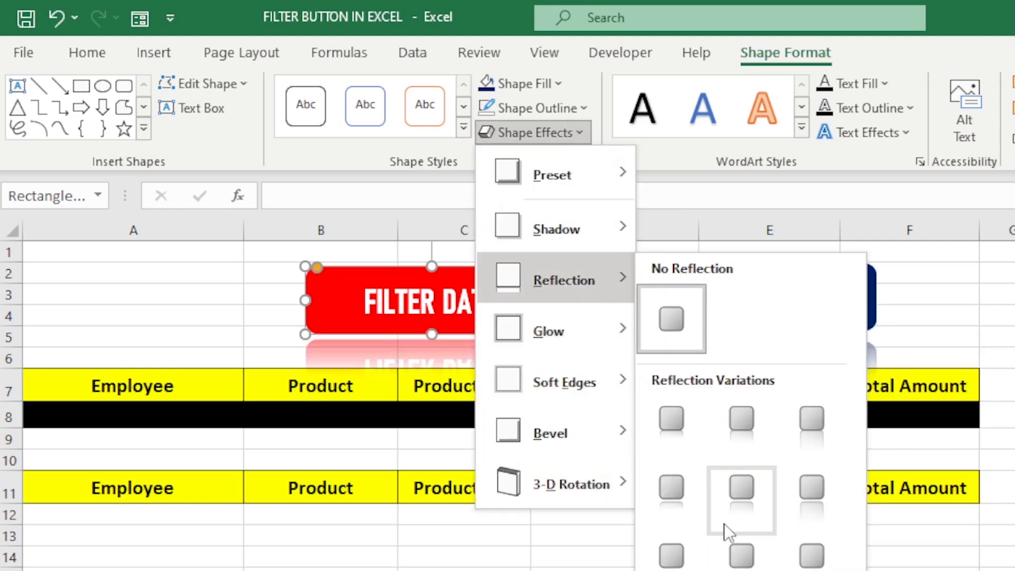
left_click(737, 551)
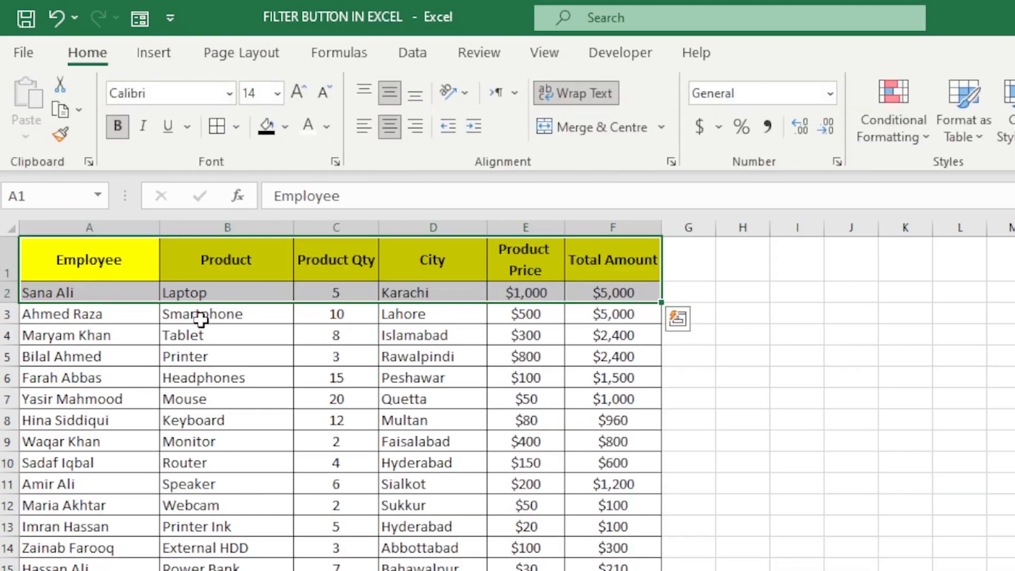
Review the extent of the Sheet1 sales data by selecting it from the Employee header in A1 to its last cell.
left_click(129, 274)
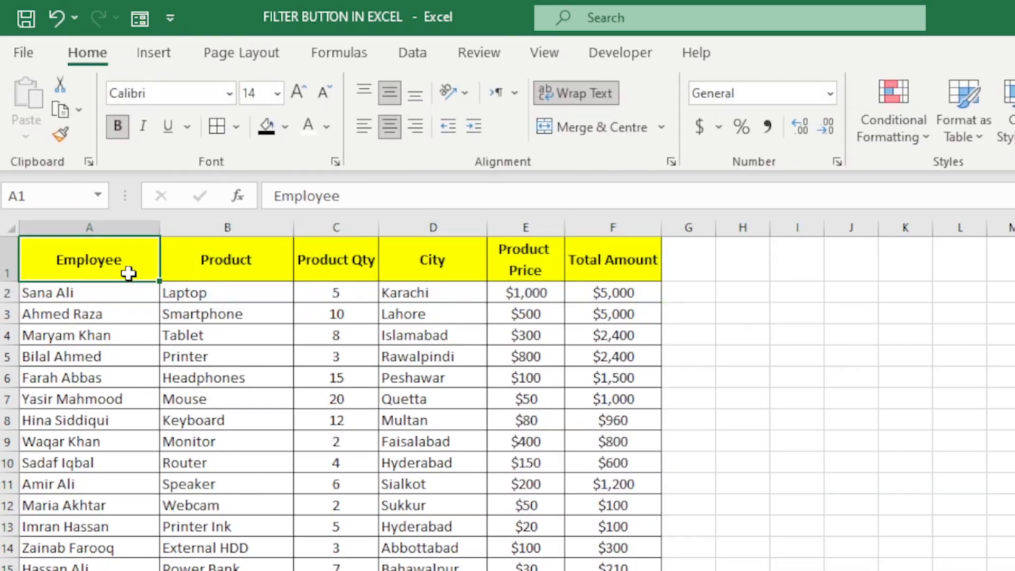
key("ctrl+shift+End")
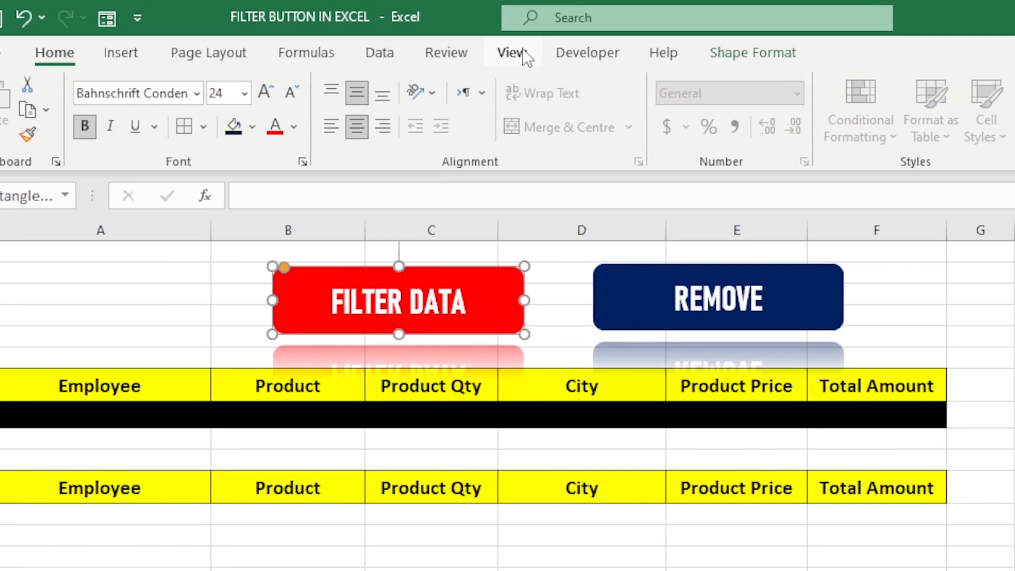
Start recording a macro from Sheet2, keeping the default name and storing it in This Workbook.
left_click(547, 52)
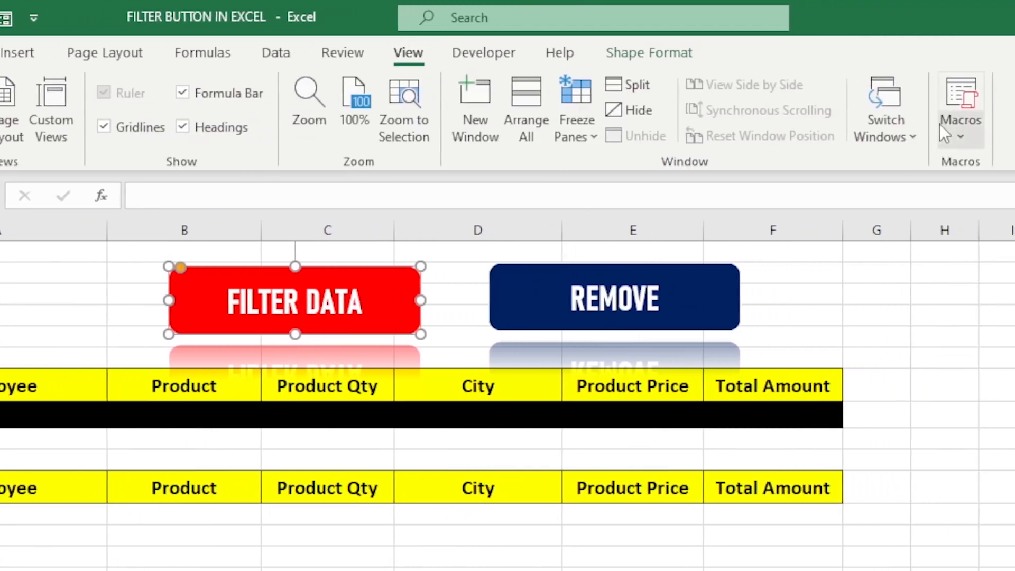
left_click(1010, 135)
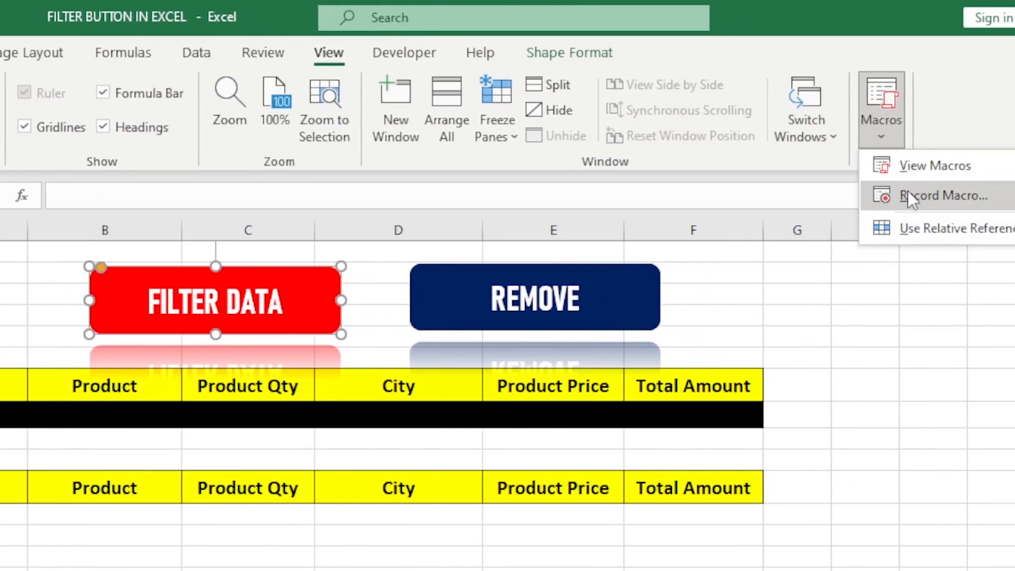
left_click(909, 194)
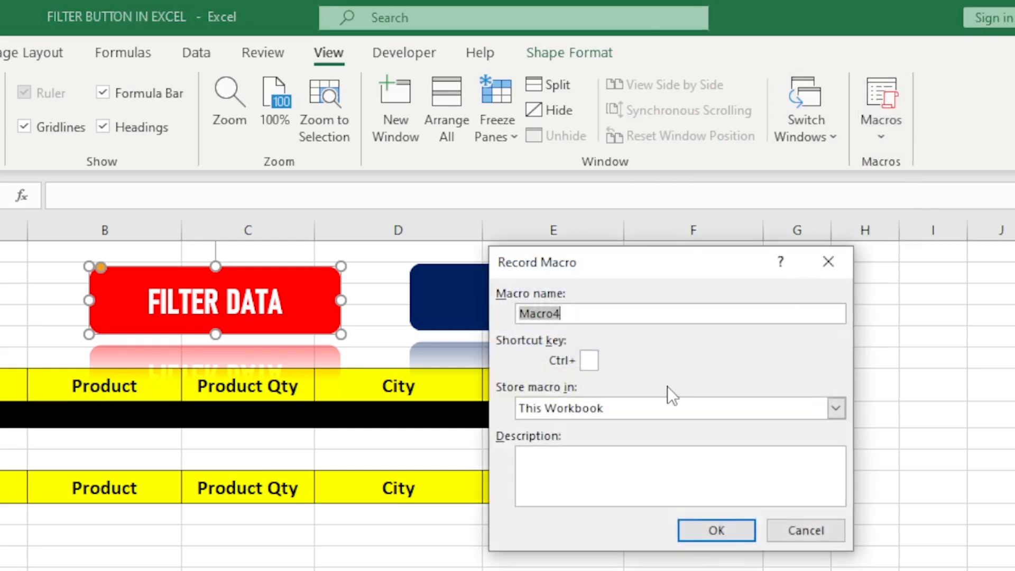
left_click(694, 531)
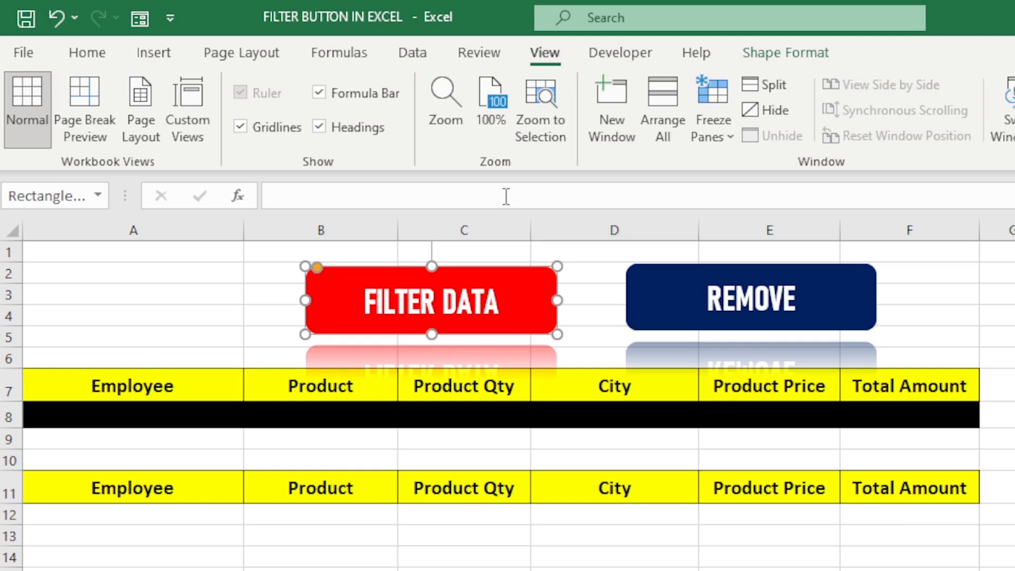
Start an Advanced Filter that copies to another location, using columns A to F of Sheet1 as the list range.
left_click(414, 56)
key("Escape")
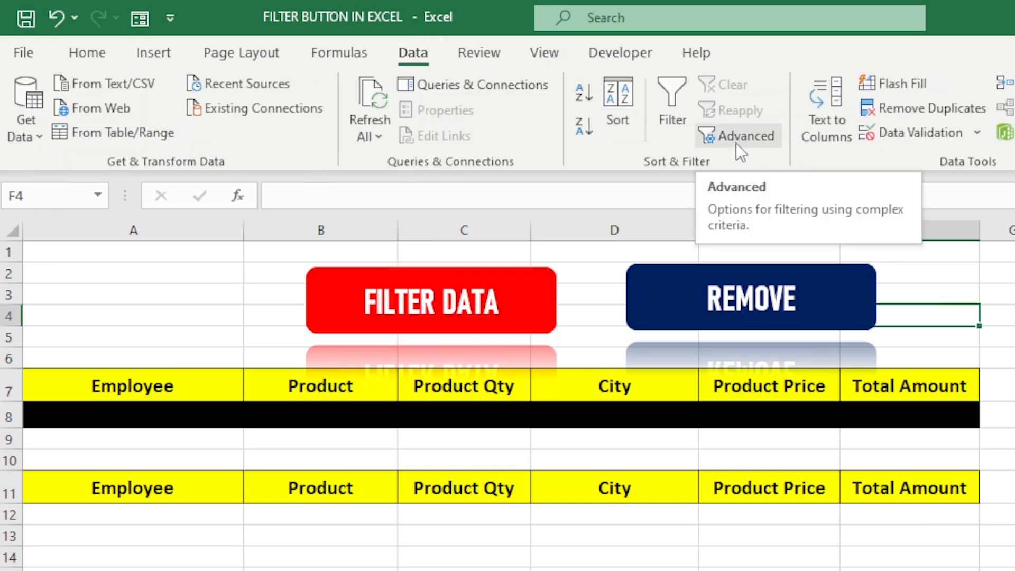
left_click(737, 143)
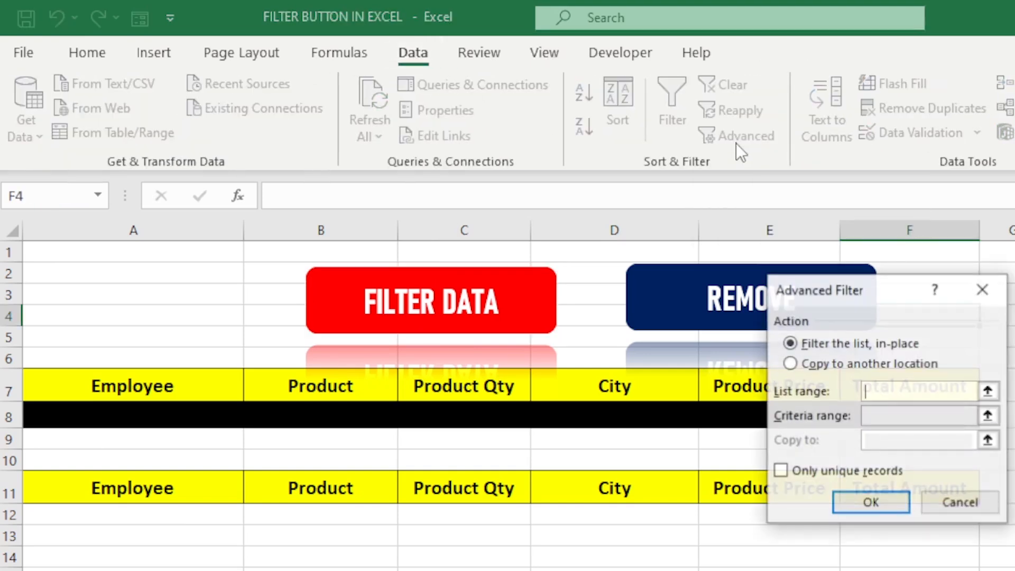
left_click(791, 366)
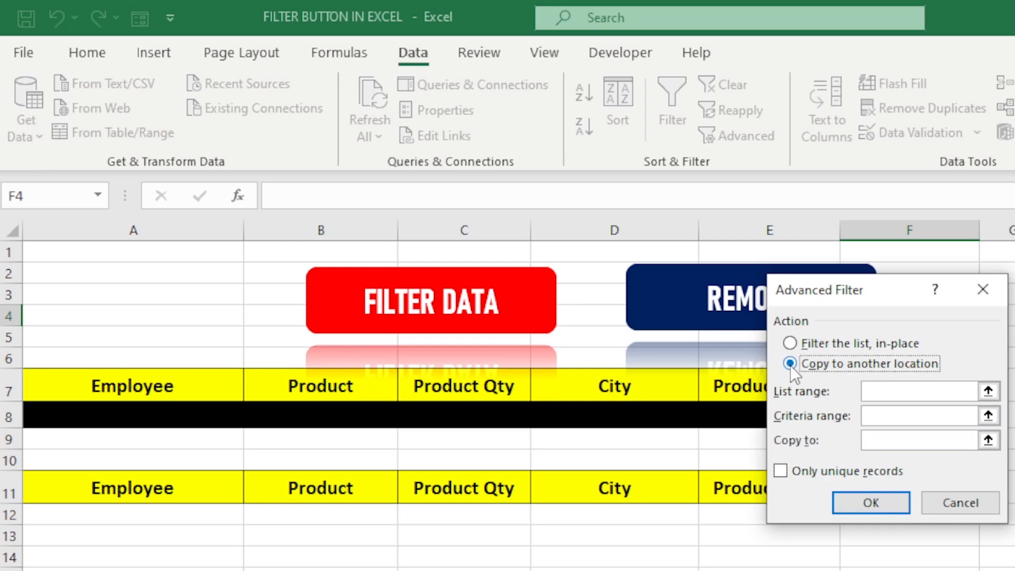
left_click(875, 392)
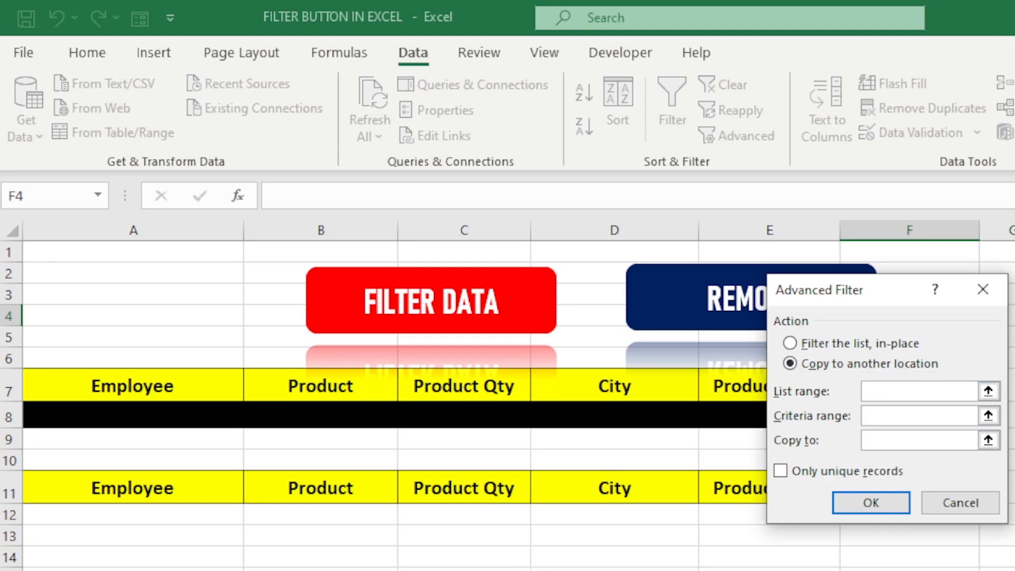
key("ctrl+Page_Up")
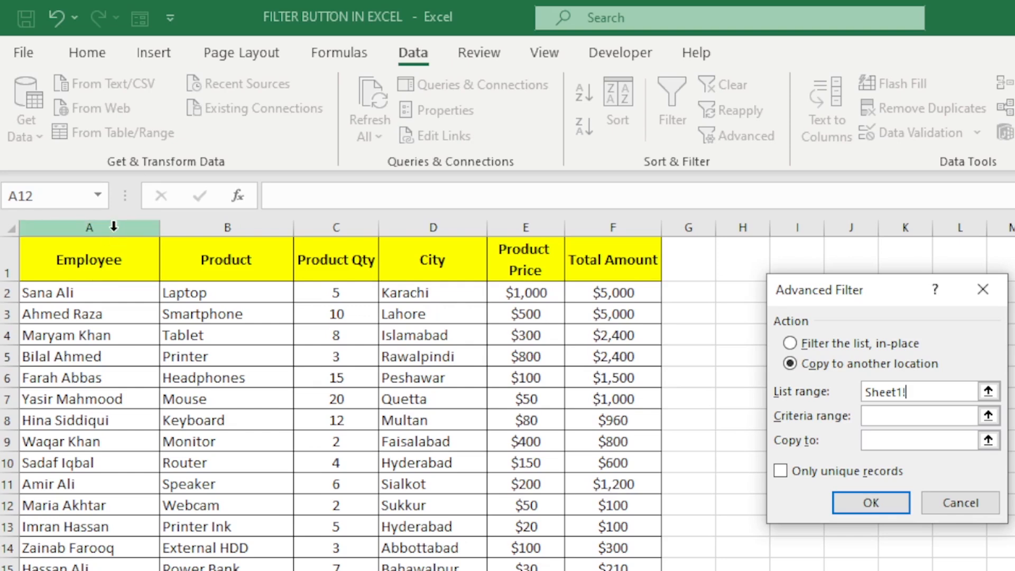
left_click_drag(114, 226, 633, 224)
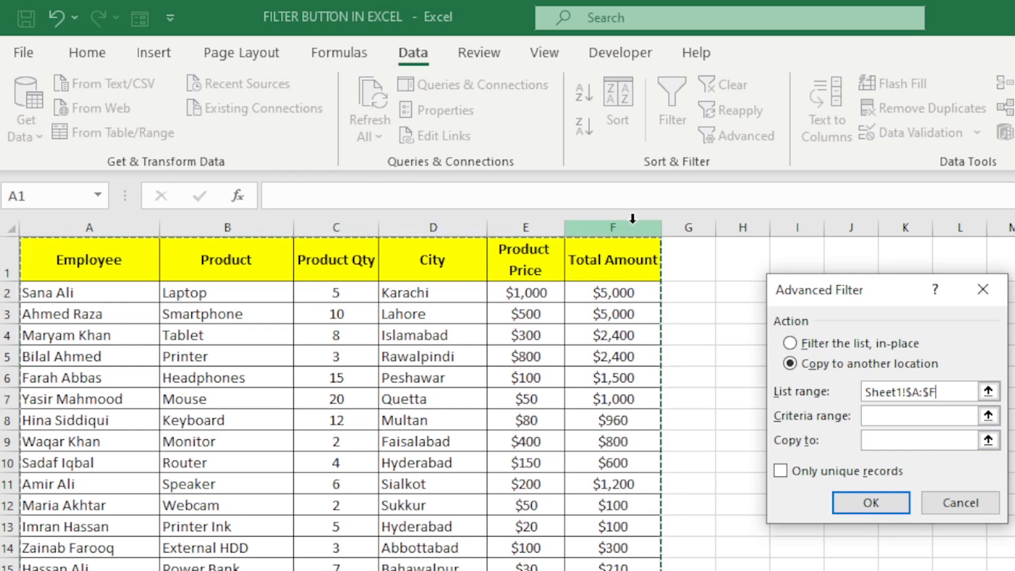
Set the criteria range to Sheet2 A7:F8 and the copy destination to headers A11:F11, and run the Advanced Filter.
left_click(882, 417)
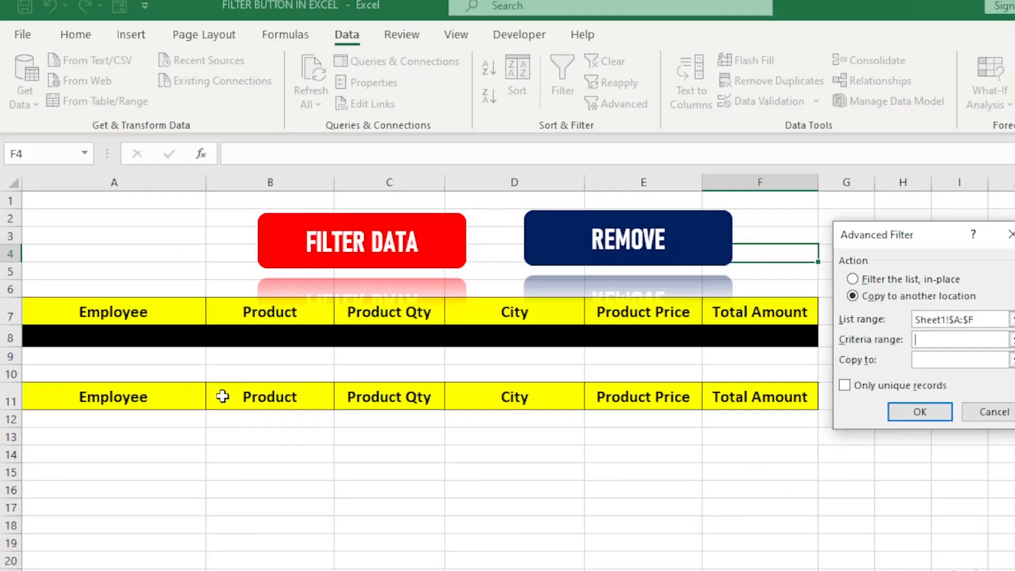
left_click(85, 313)
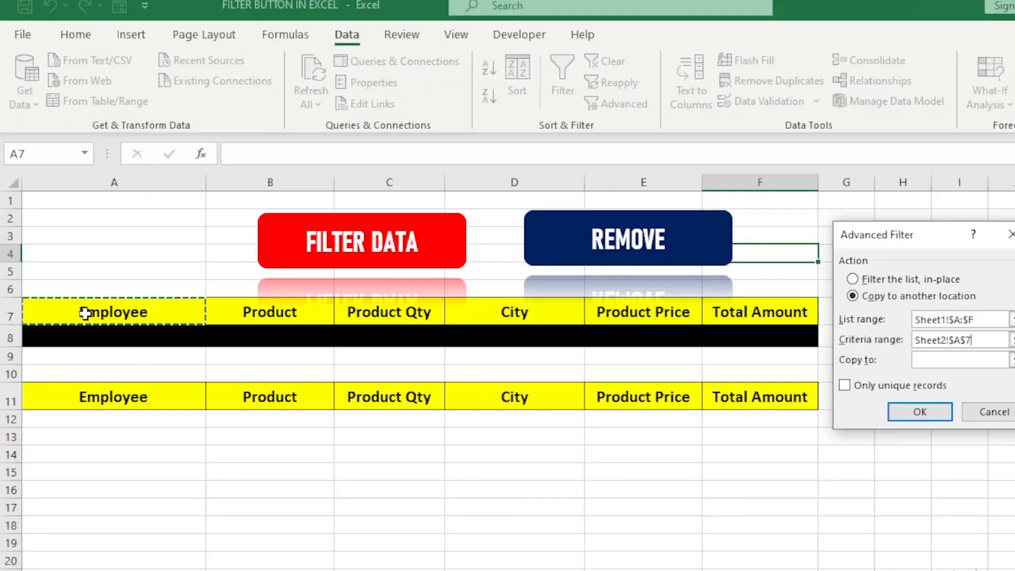
left_click_drag(85, 314, 718, 342)
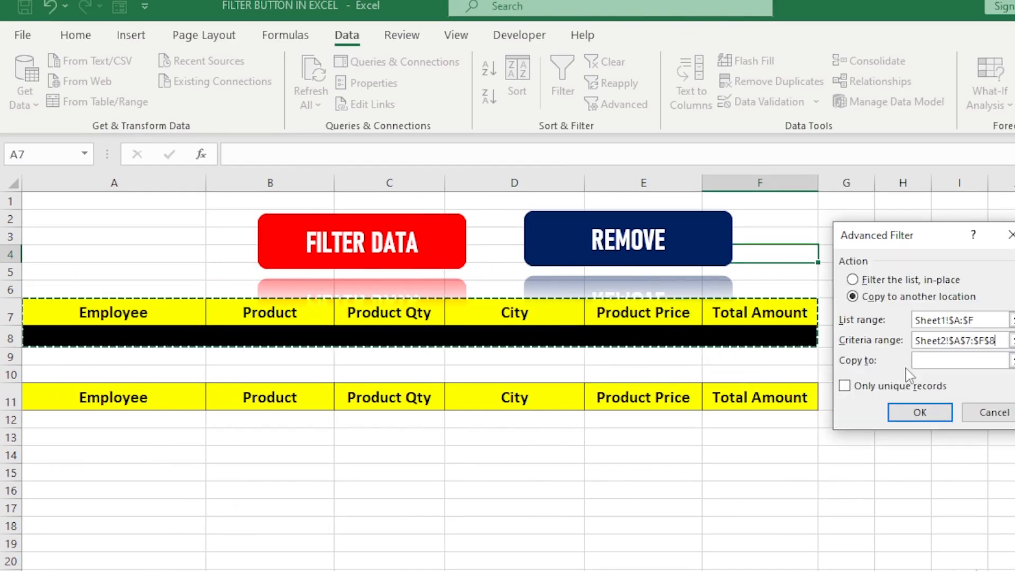
left_click(920, 362)
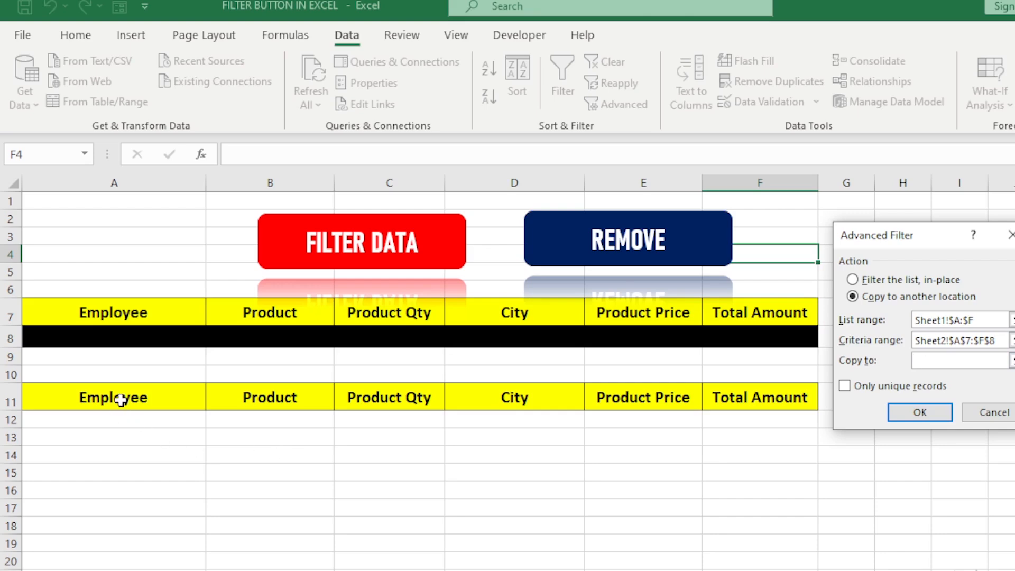
left_click_drag(122, 401, 734, 396)
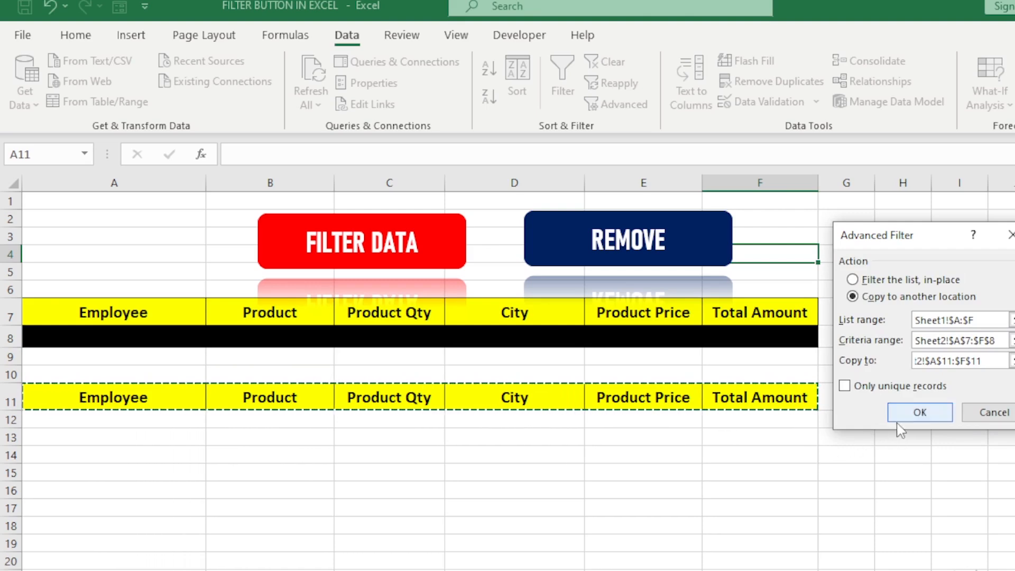
left_click(900, 417)
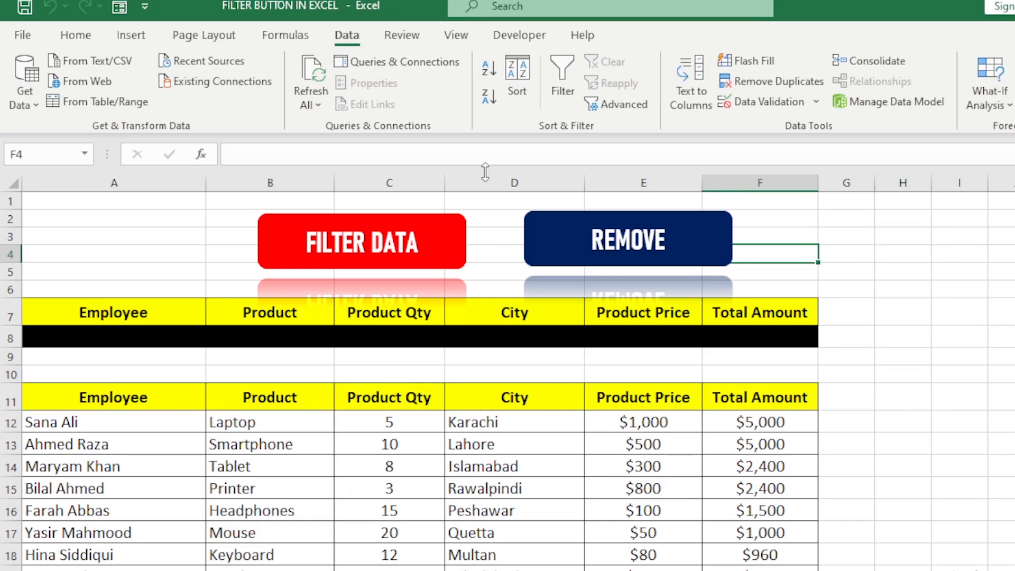
Stop recording the filter macro and select the first Product Price cell, E12.
left_click(458, 42)
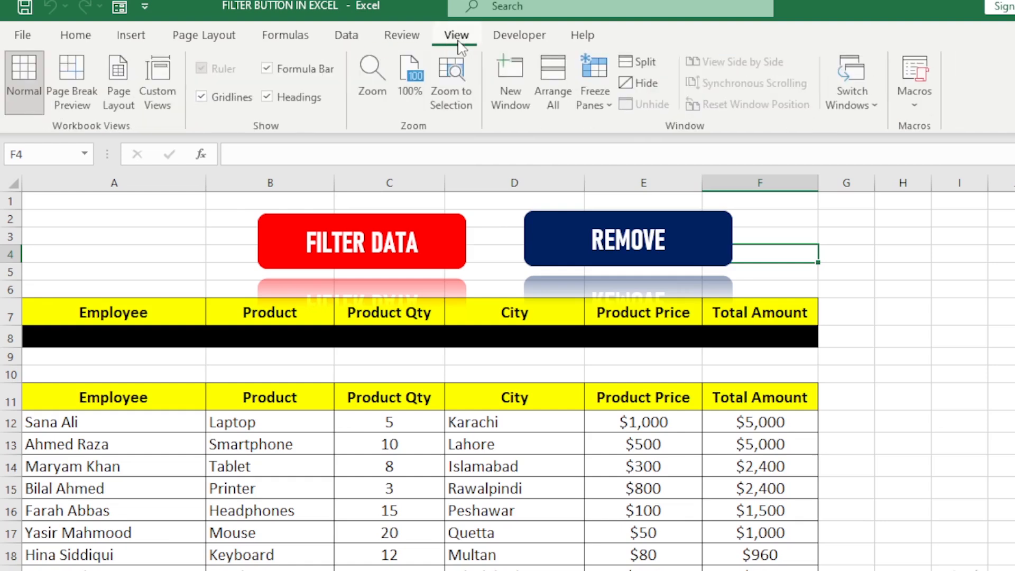
left_click(911, 112)
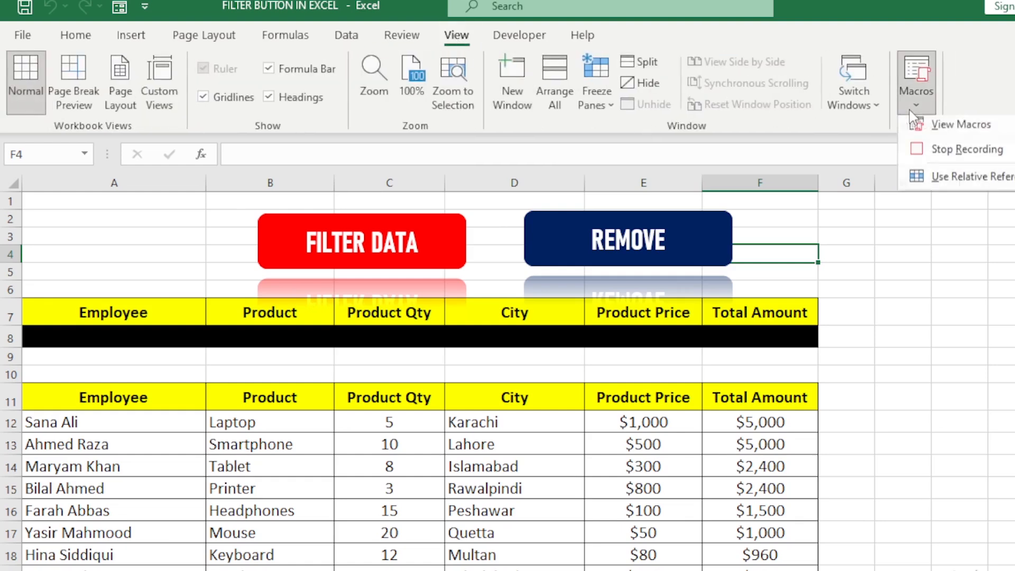
left_click(920, 152)
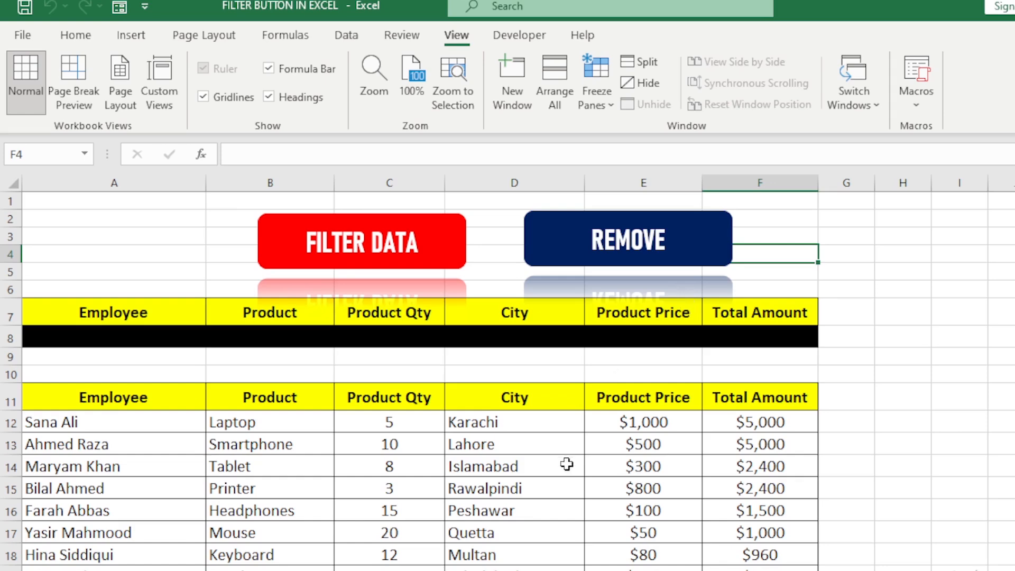
left_click(603, 423)
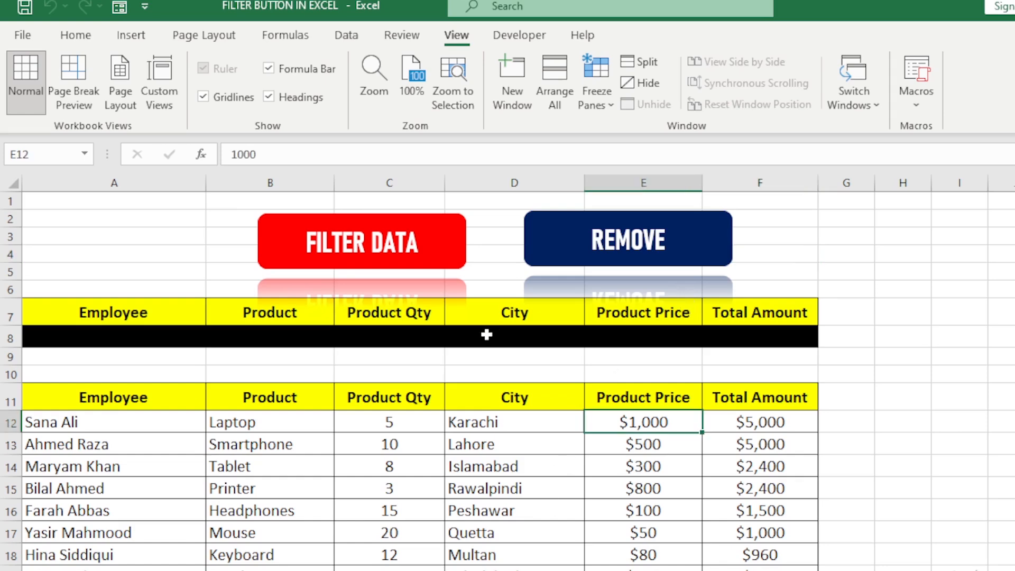
Assign Macro4 to the FILTER DATA button.
left_click(411, 257)
right_click(411, 259)
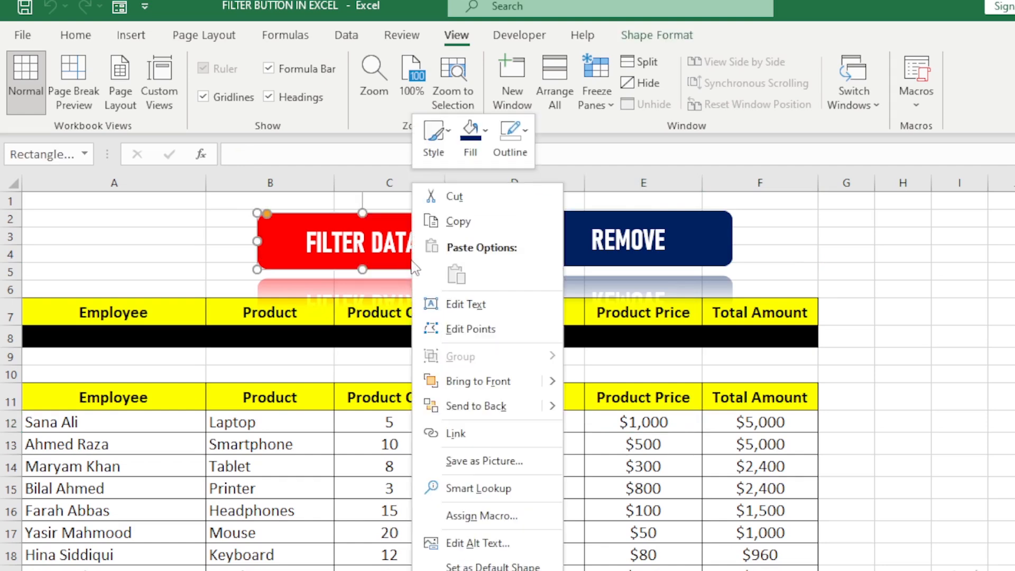
left_click(499, 516)
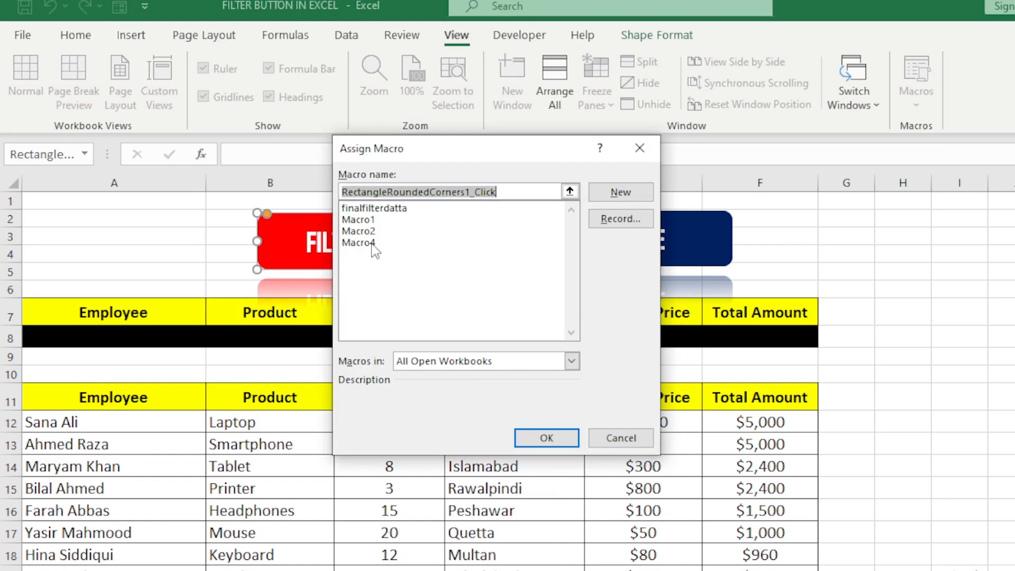
left_click(373, 242)
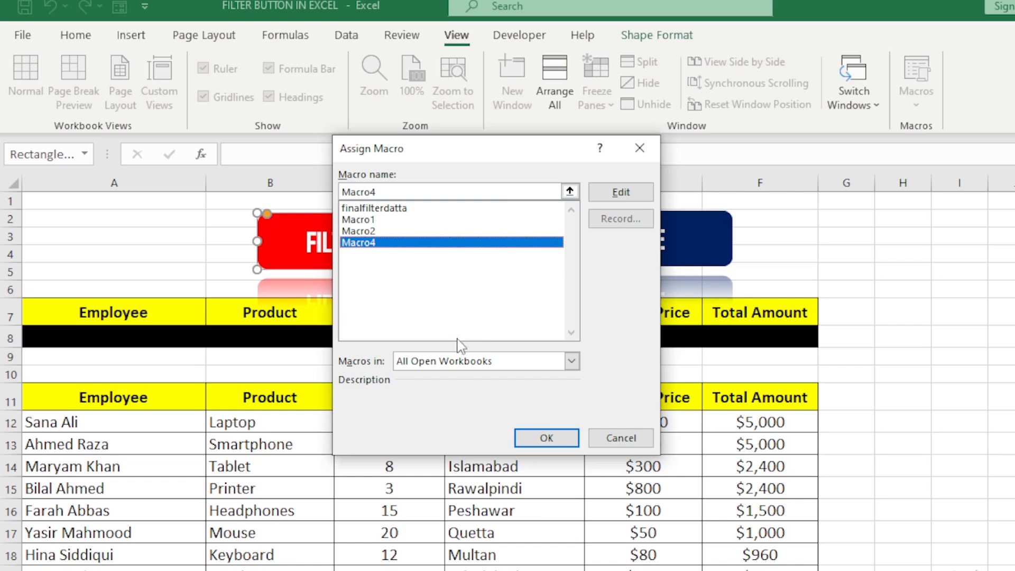
left_click(546, 439)
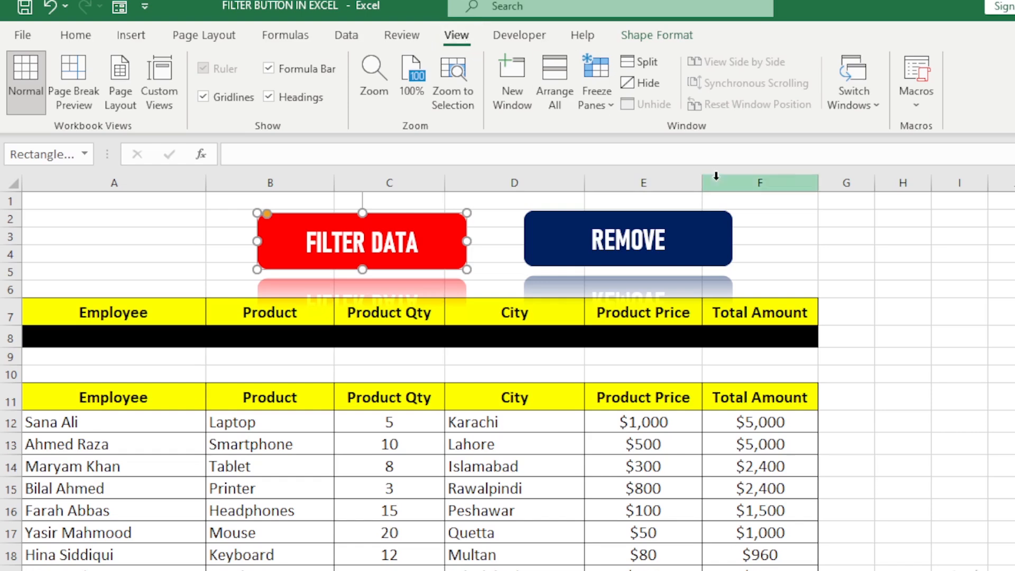
Start recording another macro, keeping the default name Macro5 and storing it in This Workbook.
left_click(916, 107)
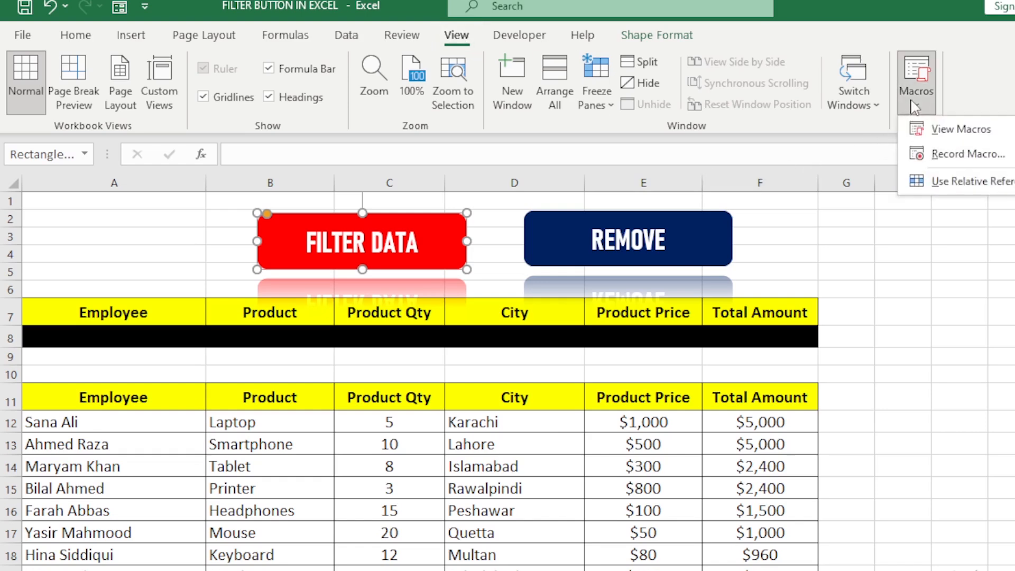
left_click(939, 155)
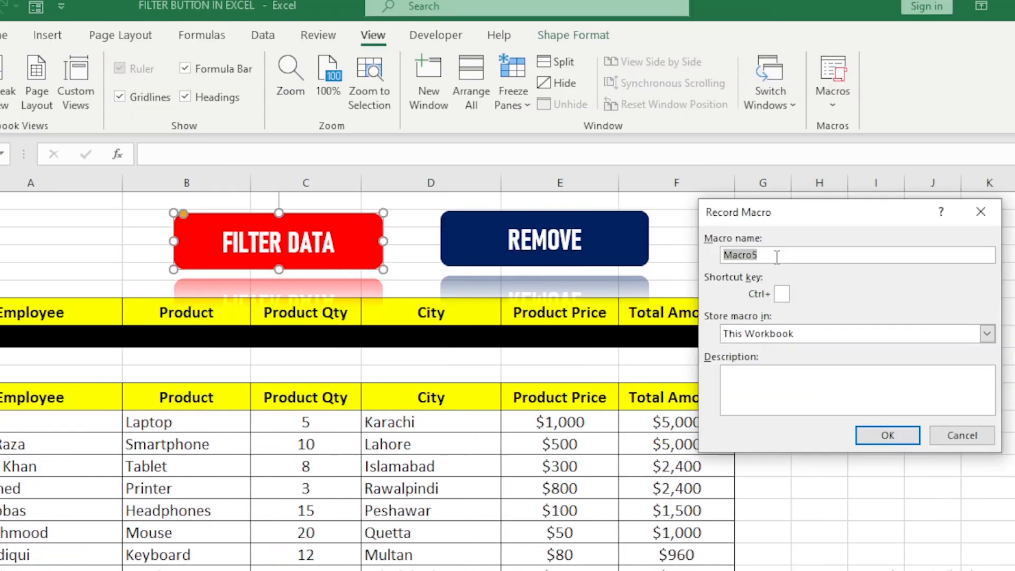
left_click(777, 258)
left_click(886, 443)
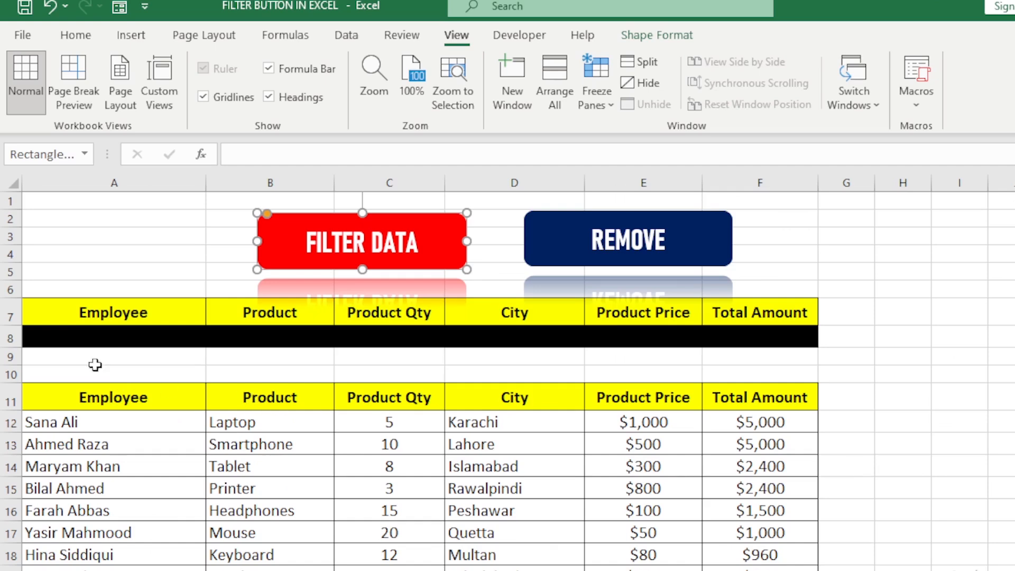
Select the criteria cells A8:F8, and delete all the copied records from A12 to the last row of column F.
left_click_drag(79, 339, 743, 345)
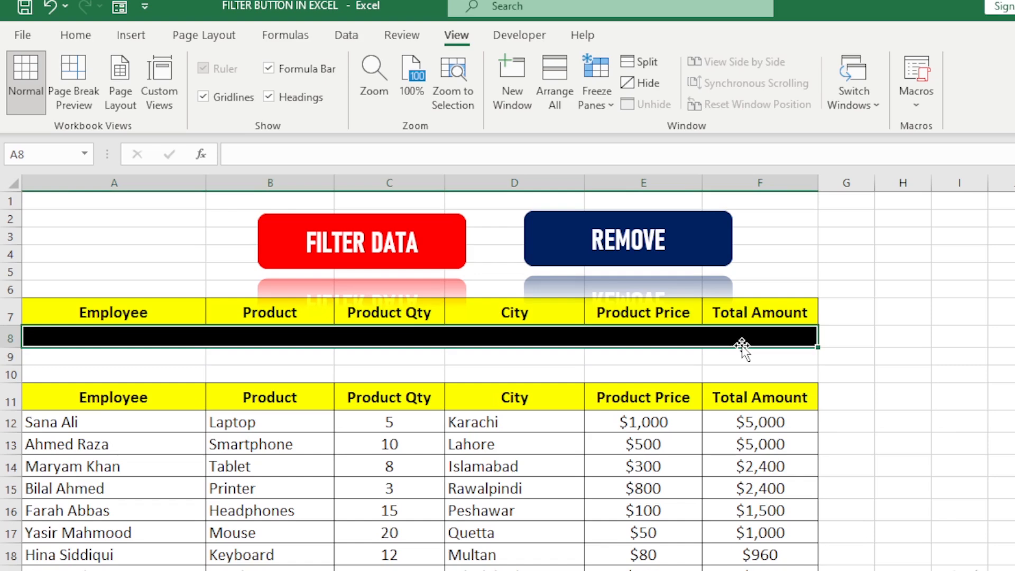
left_click(81, 426)
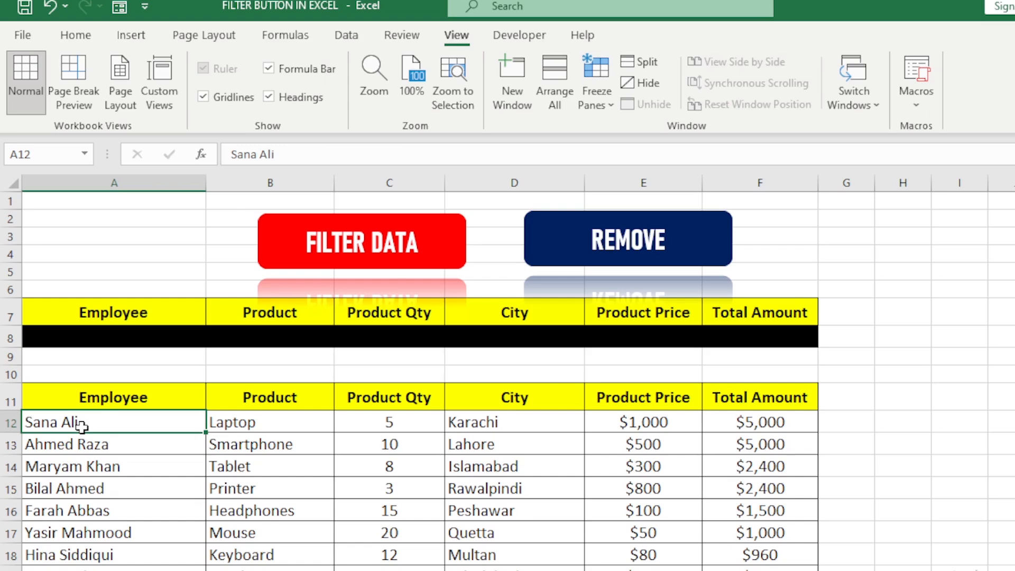
key("ctrl+shift+Right")
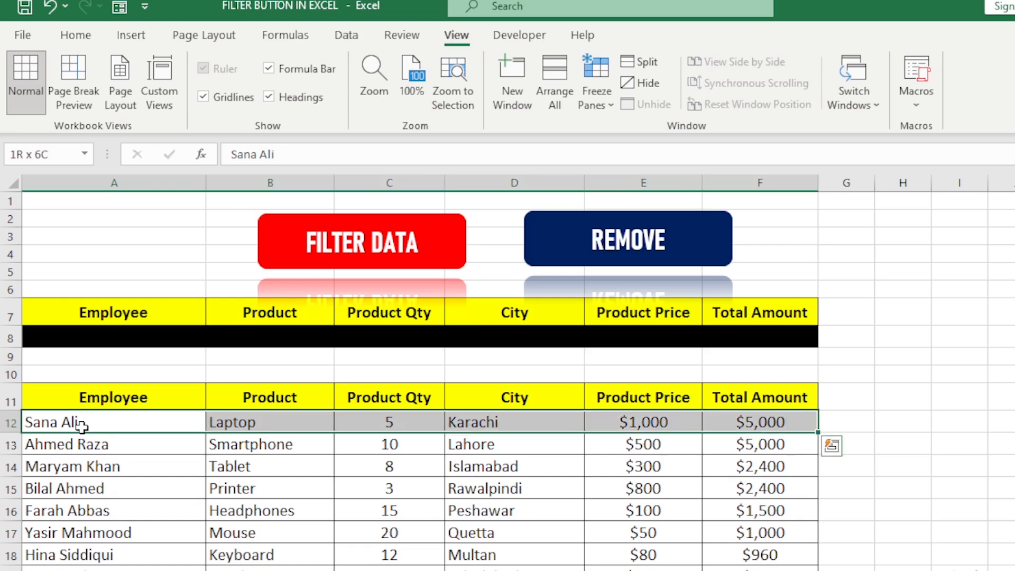
key("ctrl+shift+Down")
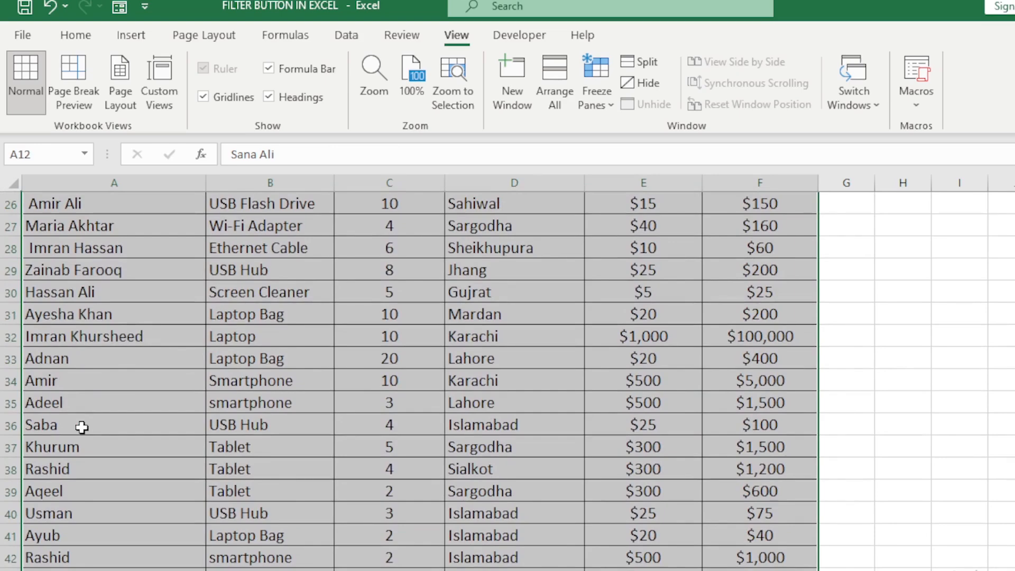
key("Delete")
scroll(82, 428, "up", 8)
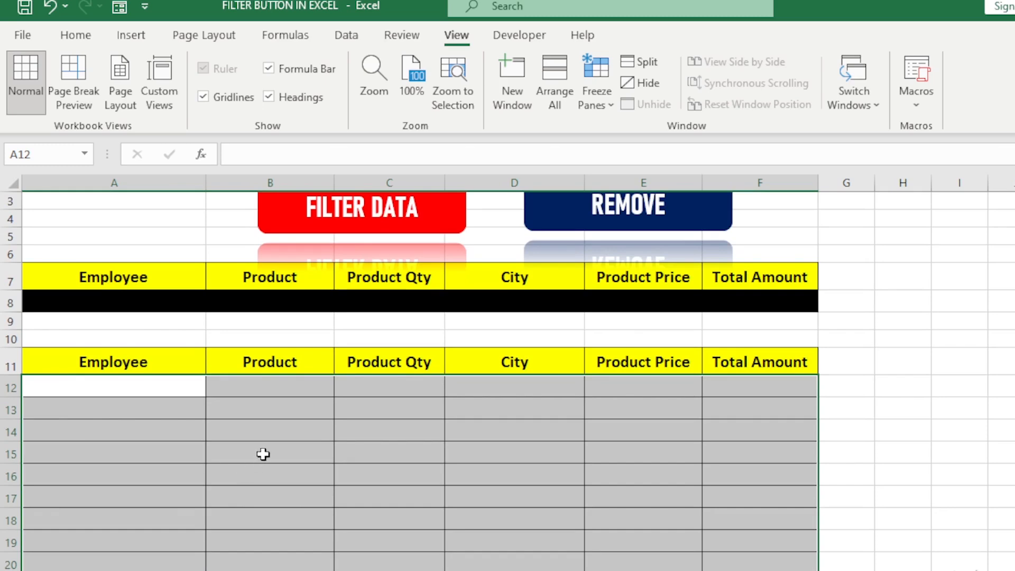
Select the City criteria cell D8 and stop recording the macro.
left_click(476, 305)
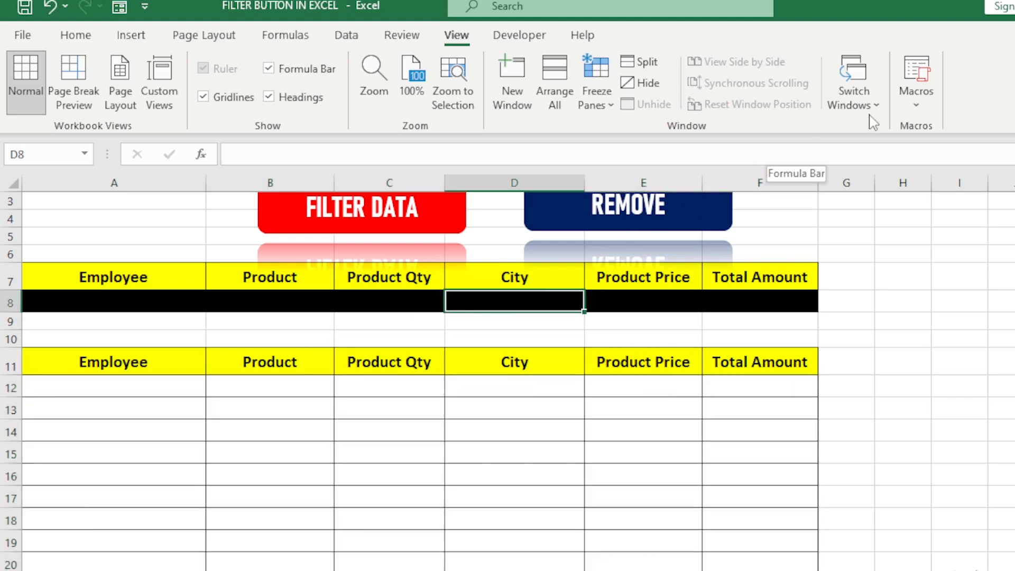
left_click(908, 110)
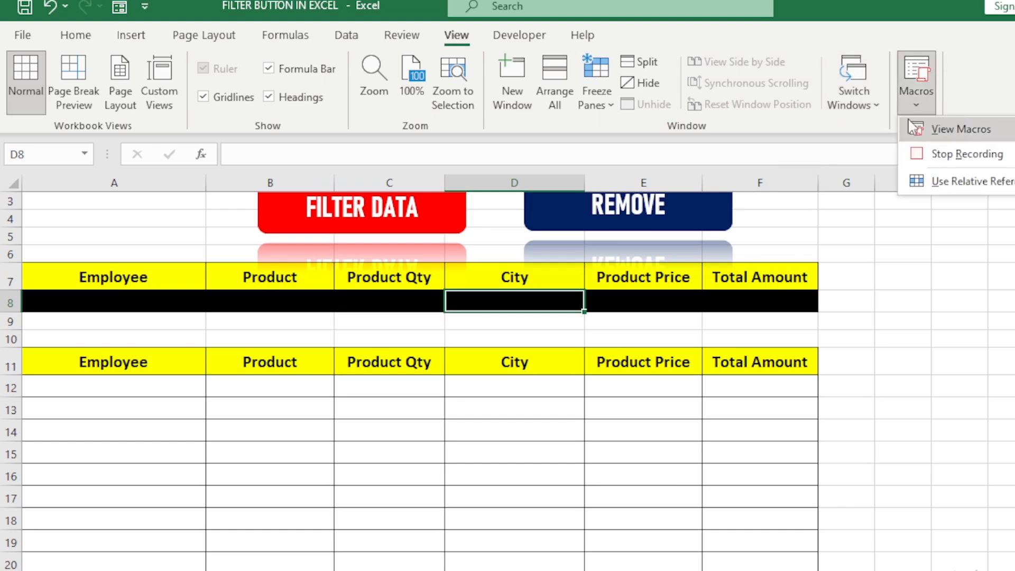
left_click(934, 155)
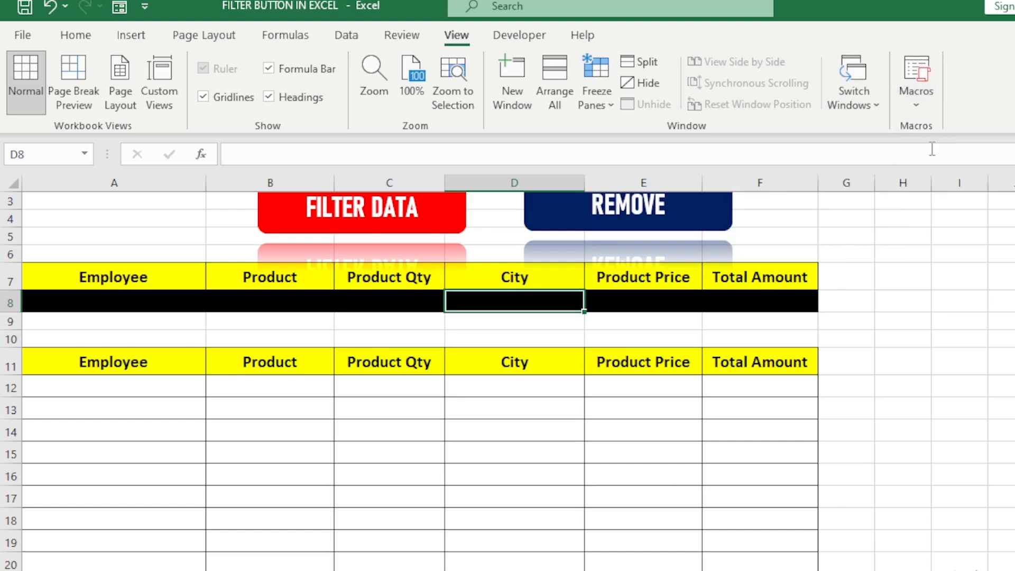
Assign Macro5 to the REMOVE button.
scroll(508, 370, "up", 1)
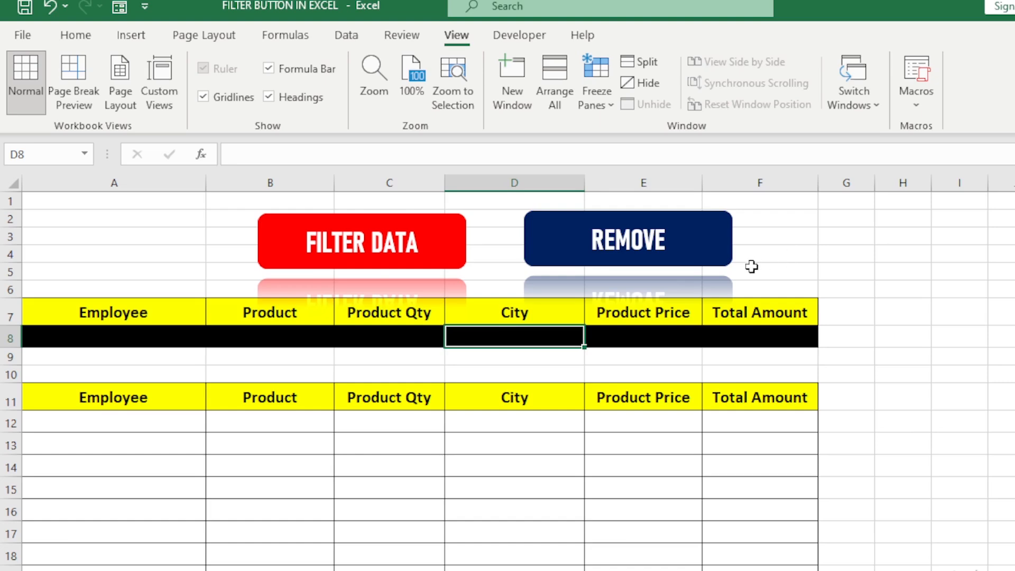
left_click(721, 255)
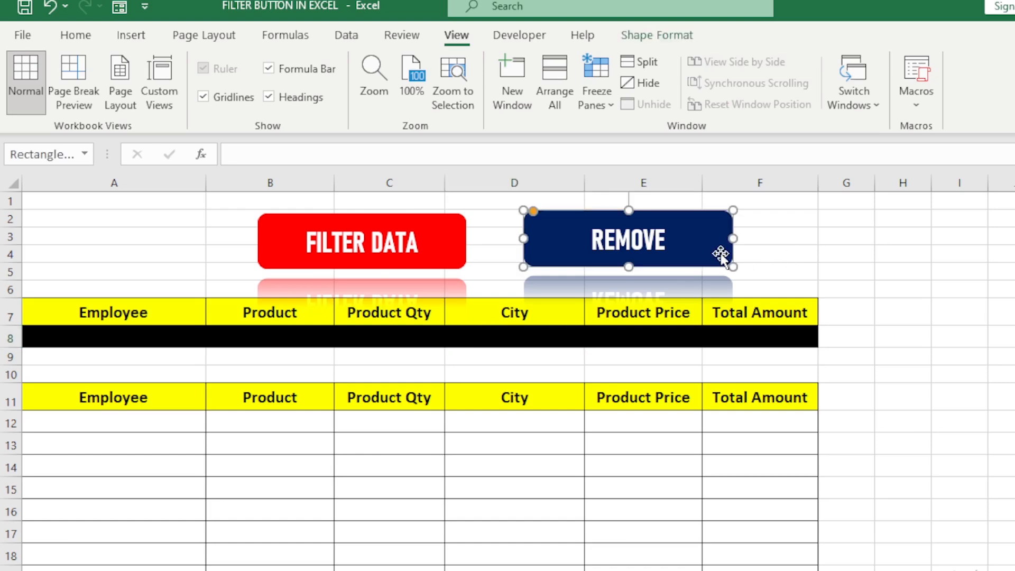
right_click(721, 255)
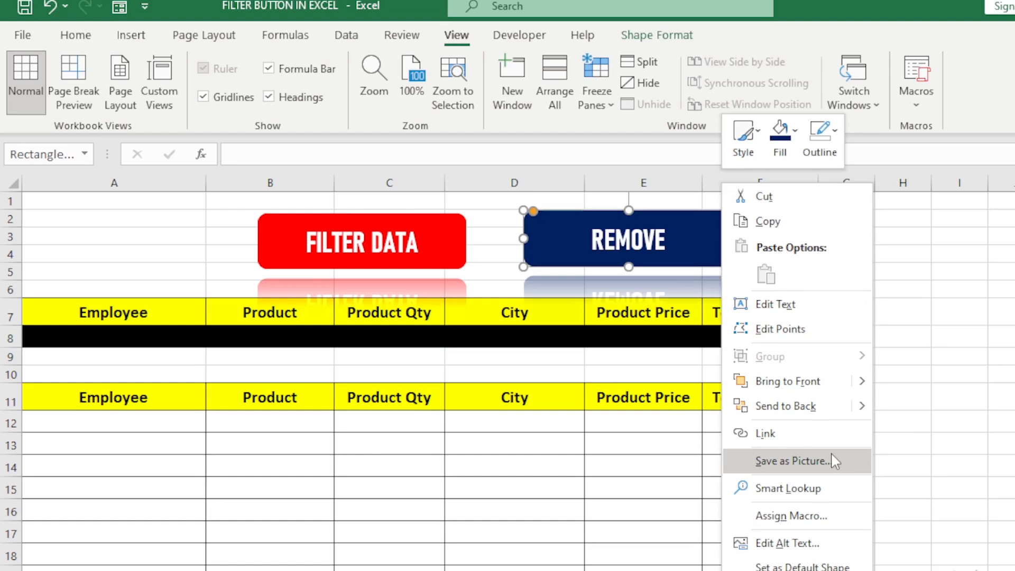
left_click(809, 516)
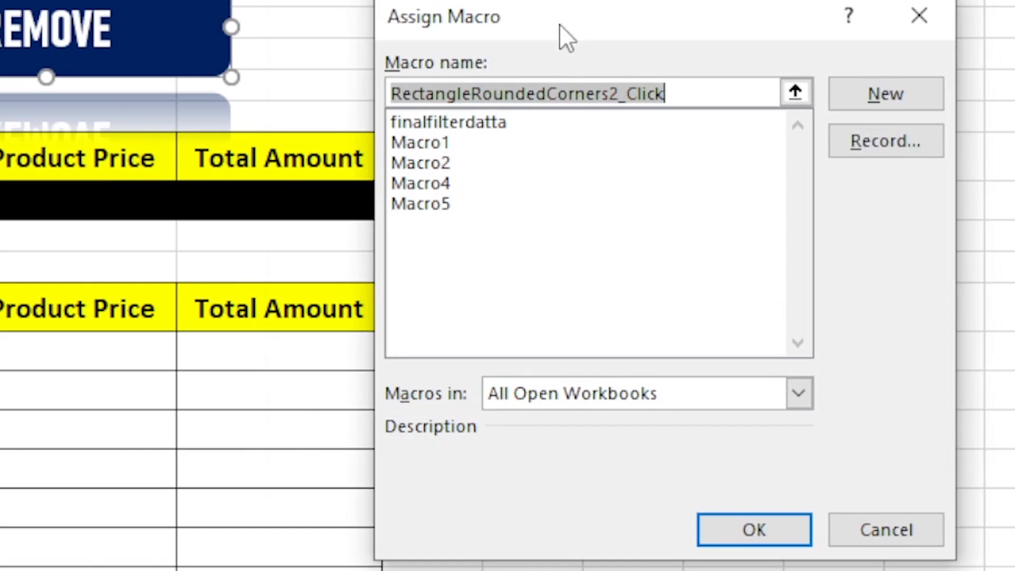
left_click(446, 205)
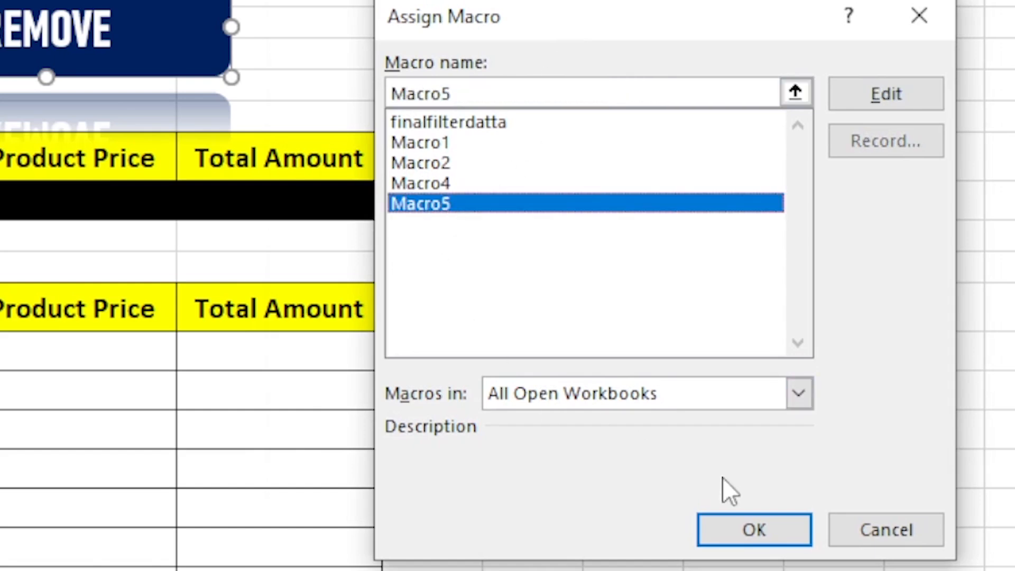
left_click(753, 528)
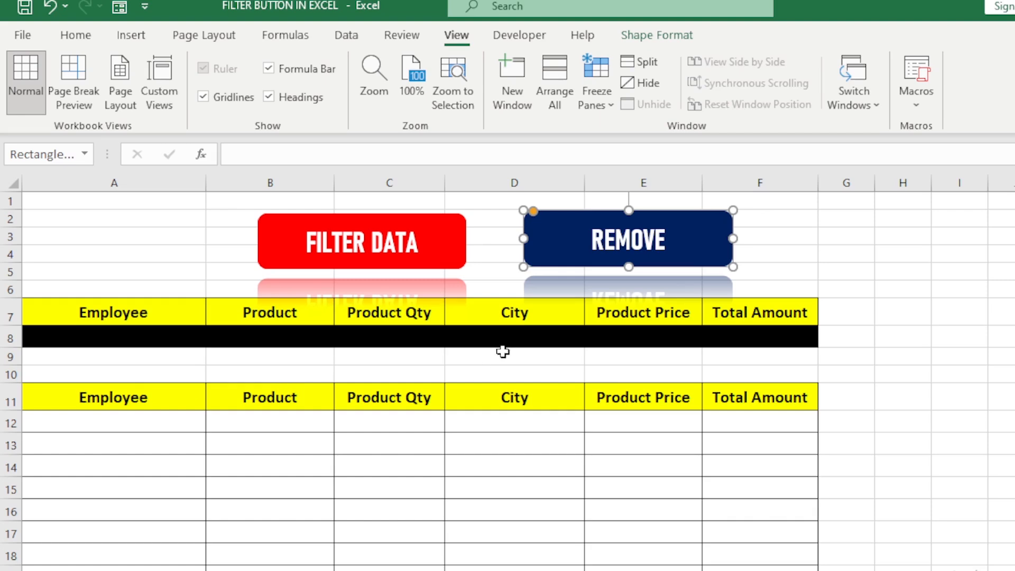
Add list validation to the City criteria cell D8, using =Sheet1!$D:$D as the source.
left_click(501, 335)
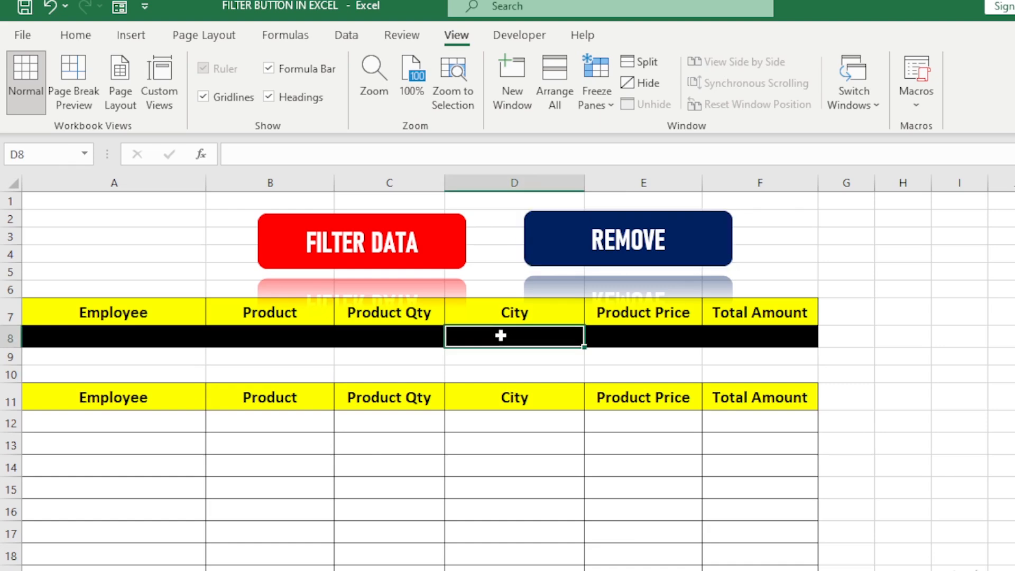
left_click(348, 47)
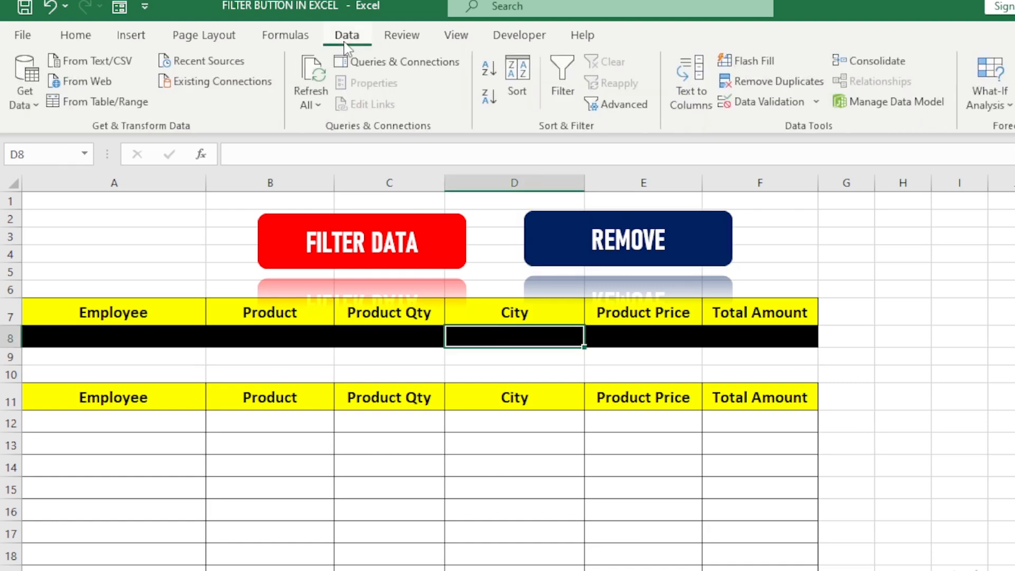
left_click(770, 108)
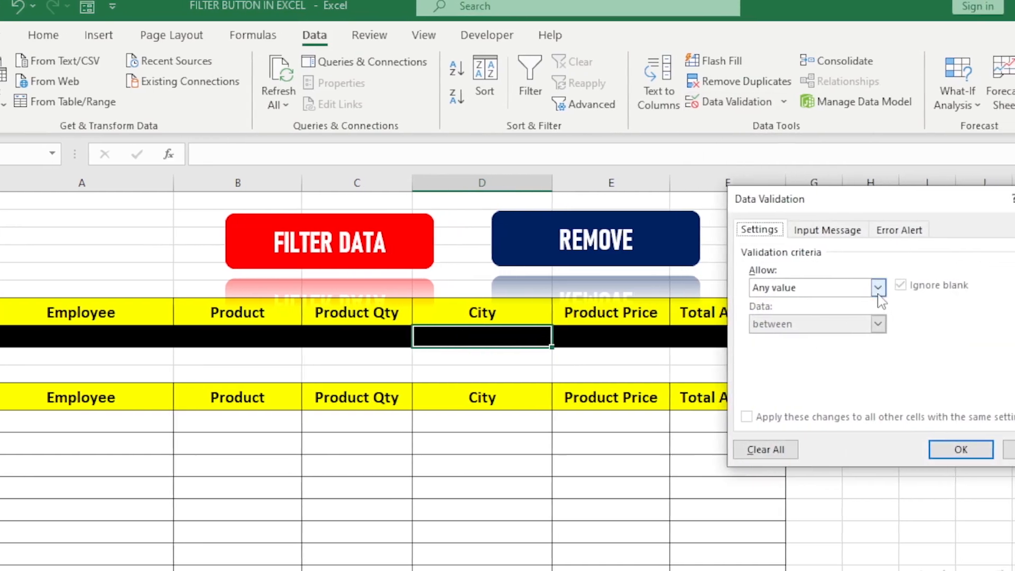
left_click(878, 288)
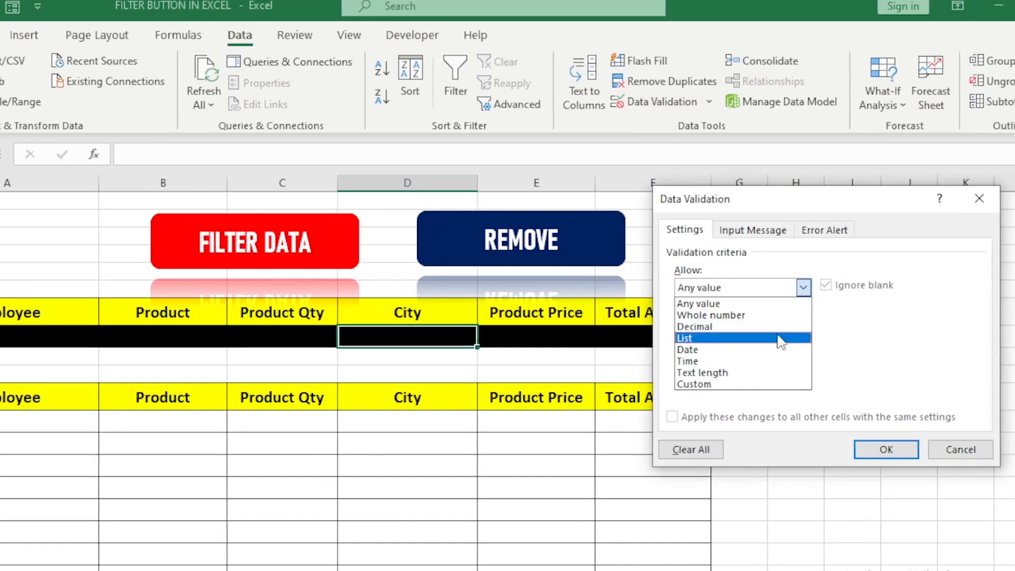
left_click(781, 338)
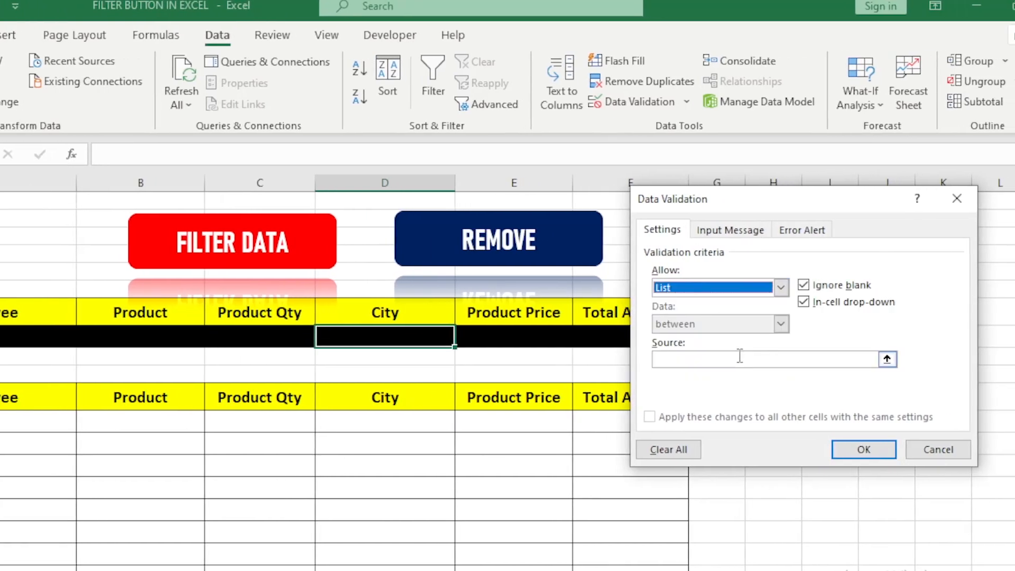
left_click(740, 356)
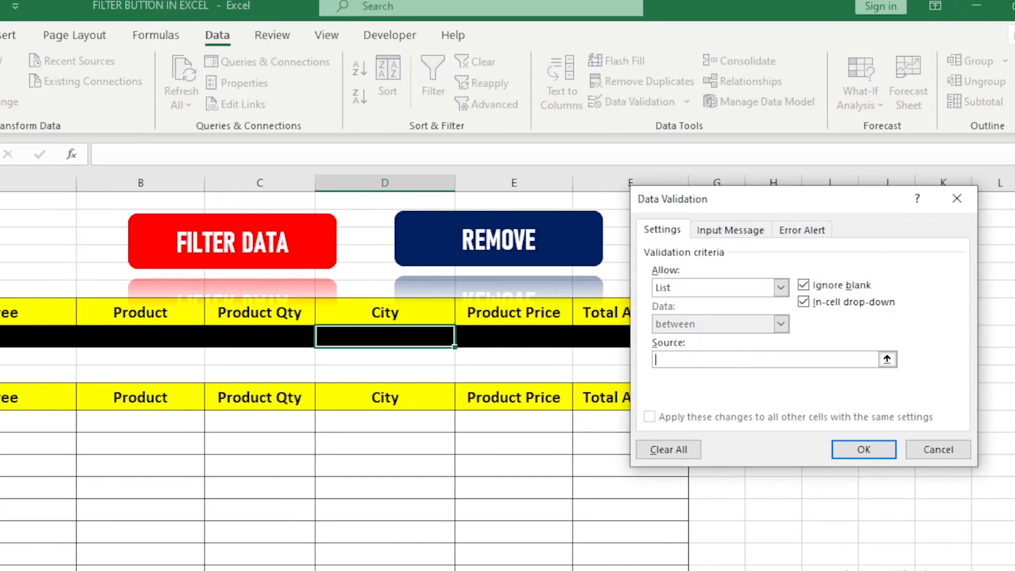
left_click(106, 569)
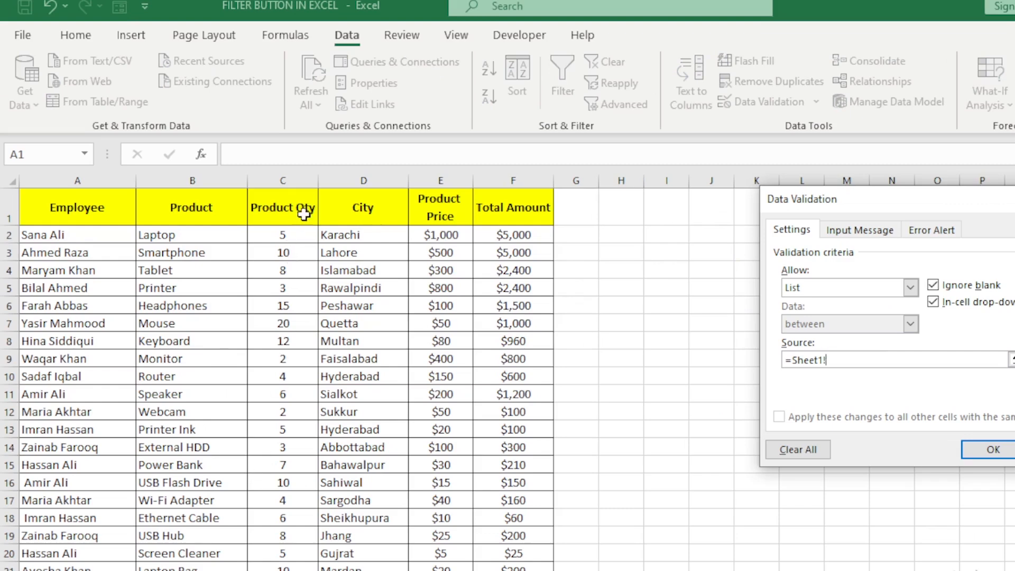
left_click(358, 170)
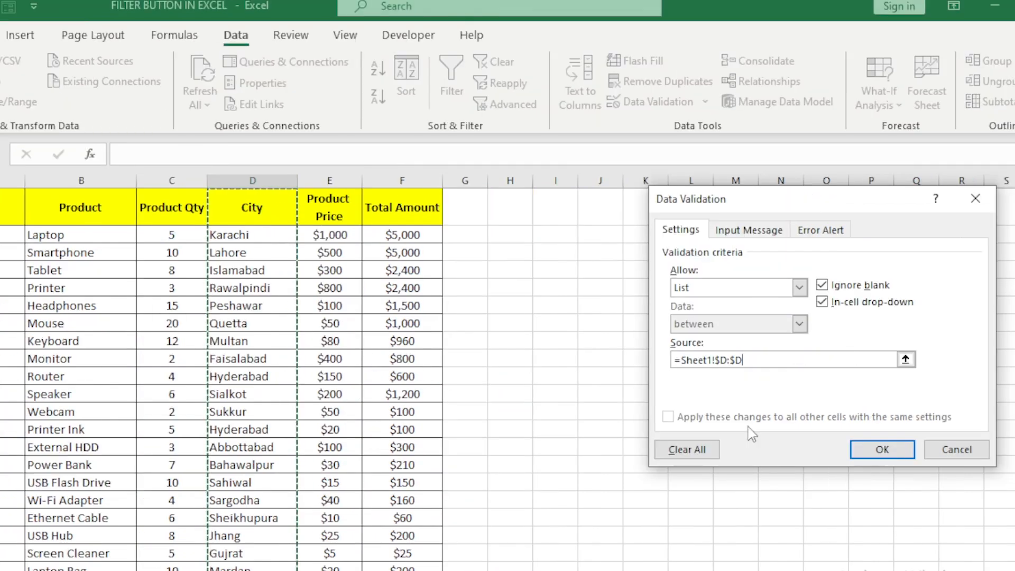
left_click(877, 450)
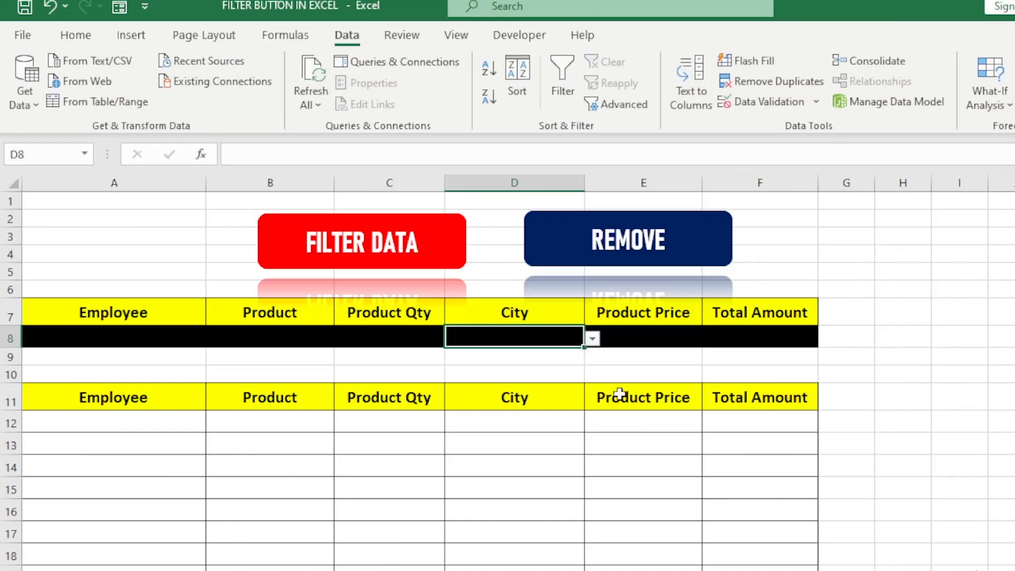
Test the FILTER DATA macro with Lahore as the City criterion, and clear the test with the REMOVE macro.
left_click(592, 339)
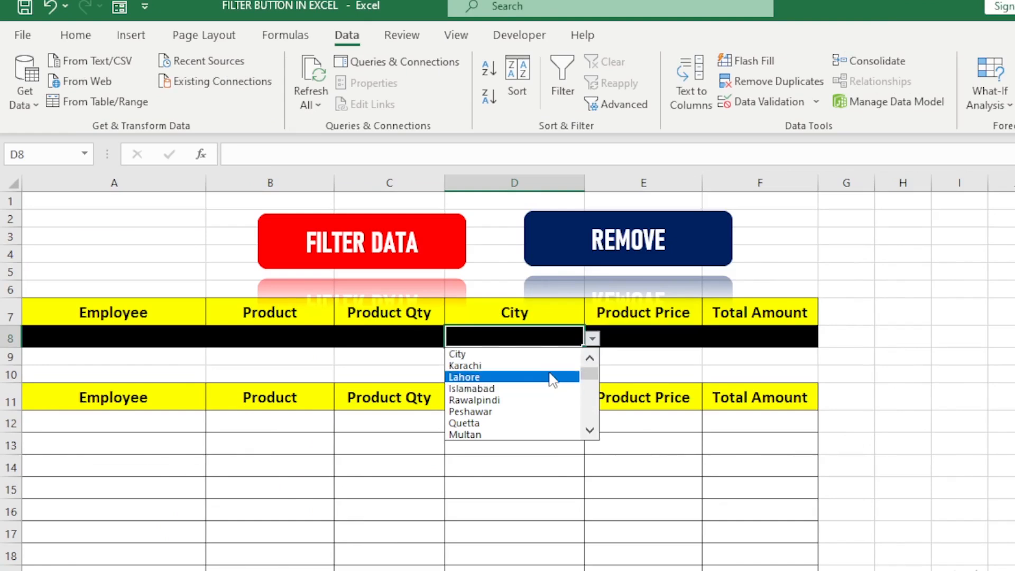
left_click(553, 377)
left_click(560, 379)
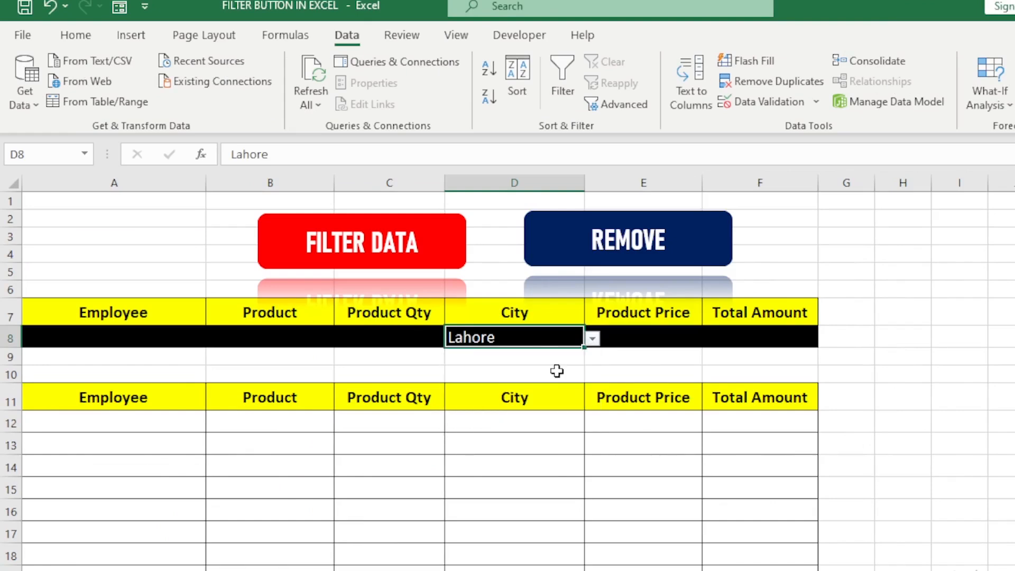
left_click(403, 263)
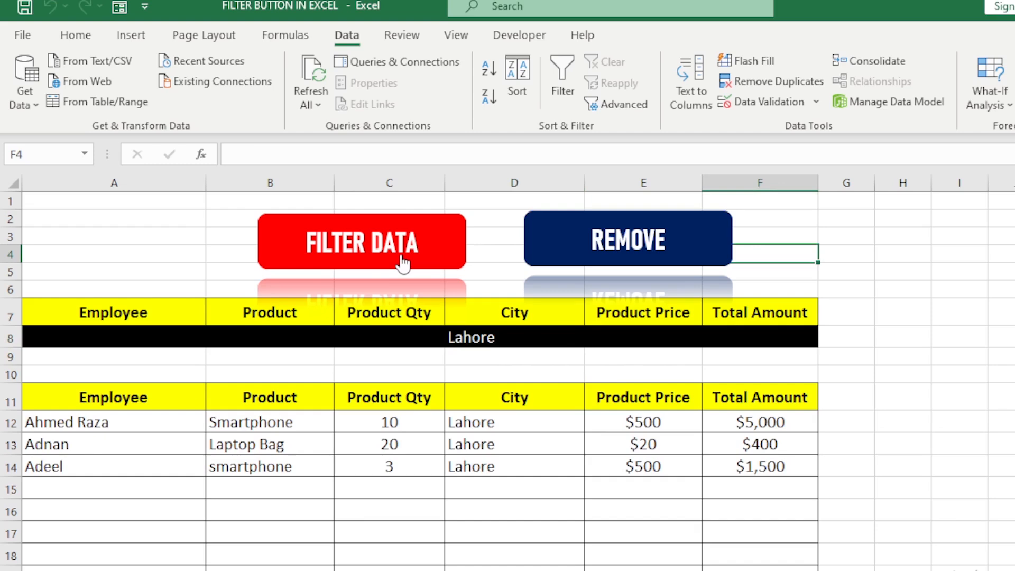
left_click(567, 257)
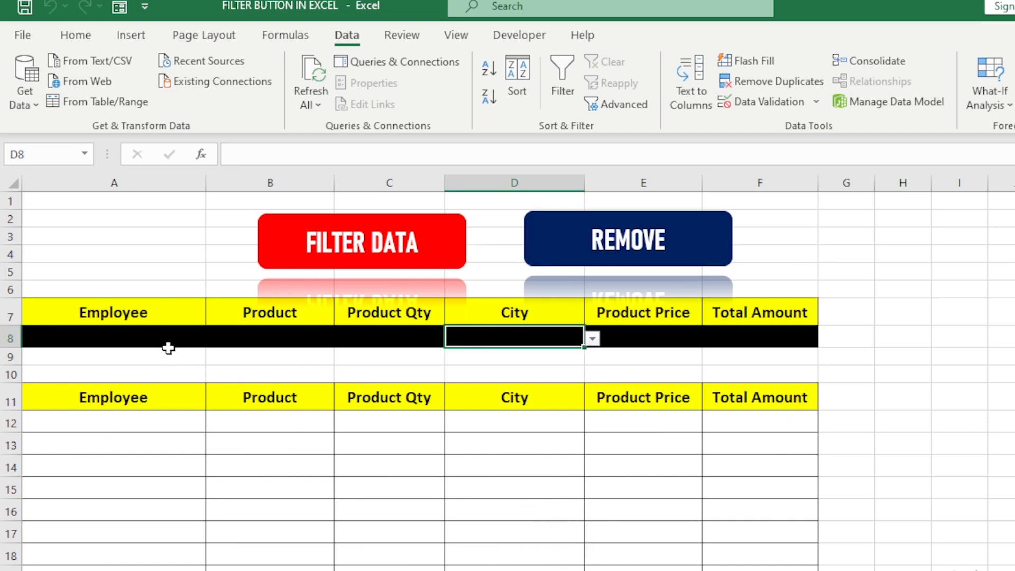
Add list validation to the Product criteria cell B8, using =Sheet1!$B:$B as the source.
left_click(282, 342)
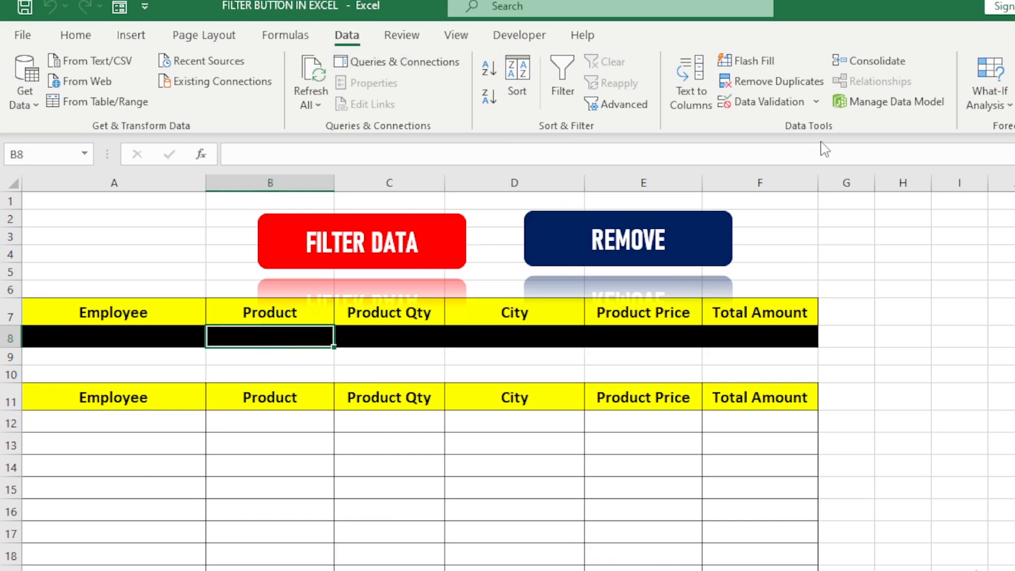
left_click(787, 108)
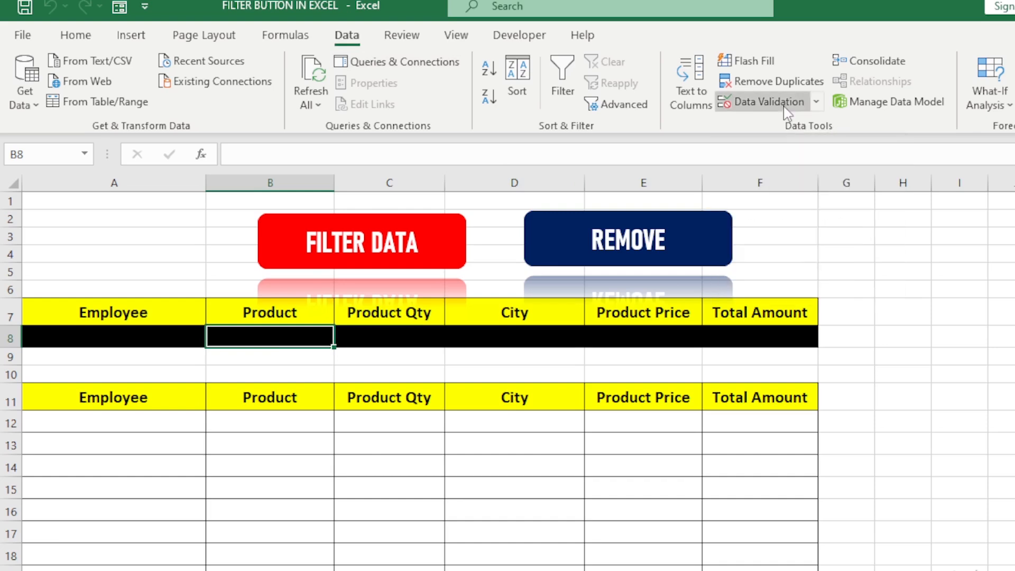
left_click(852, 296)
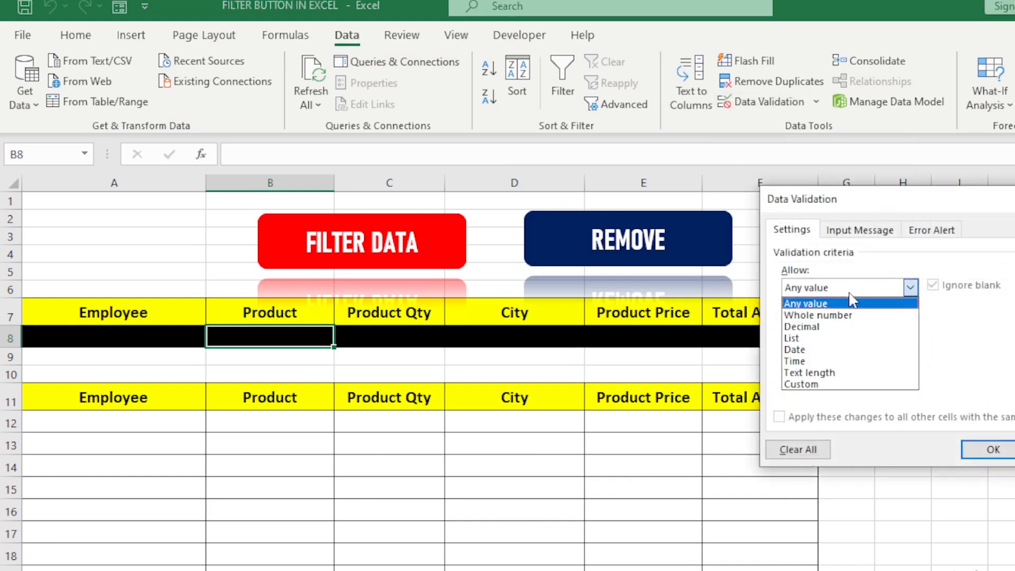
left_click(836, 345)
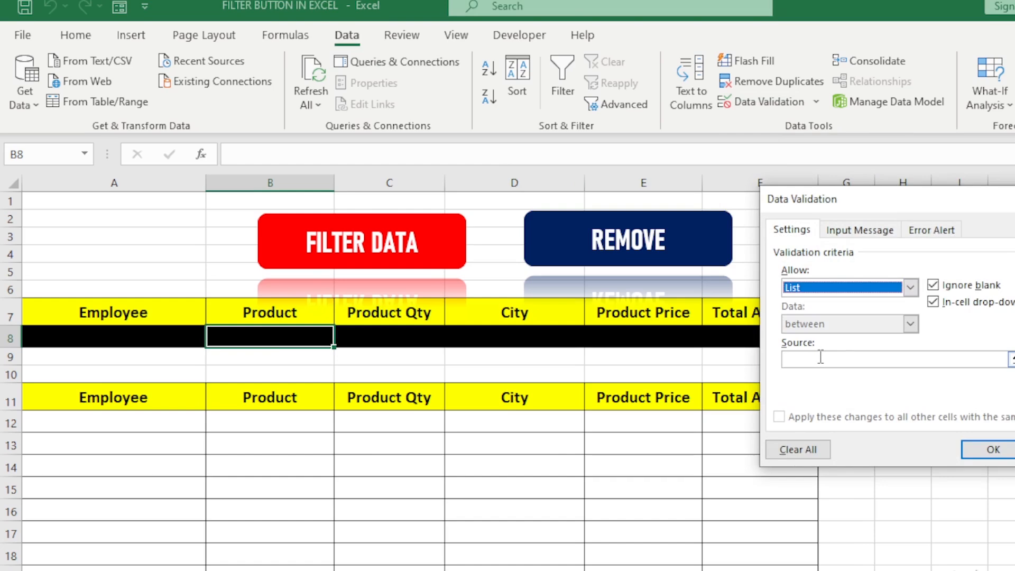
left_click(821, 357)
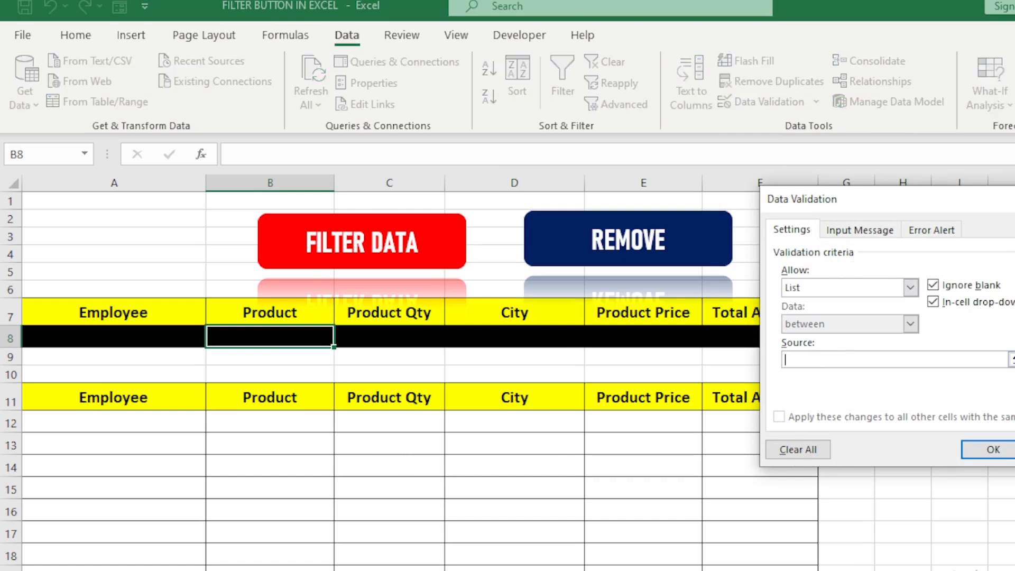
left_click(101, 570)
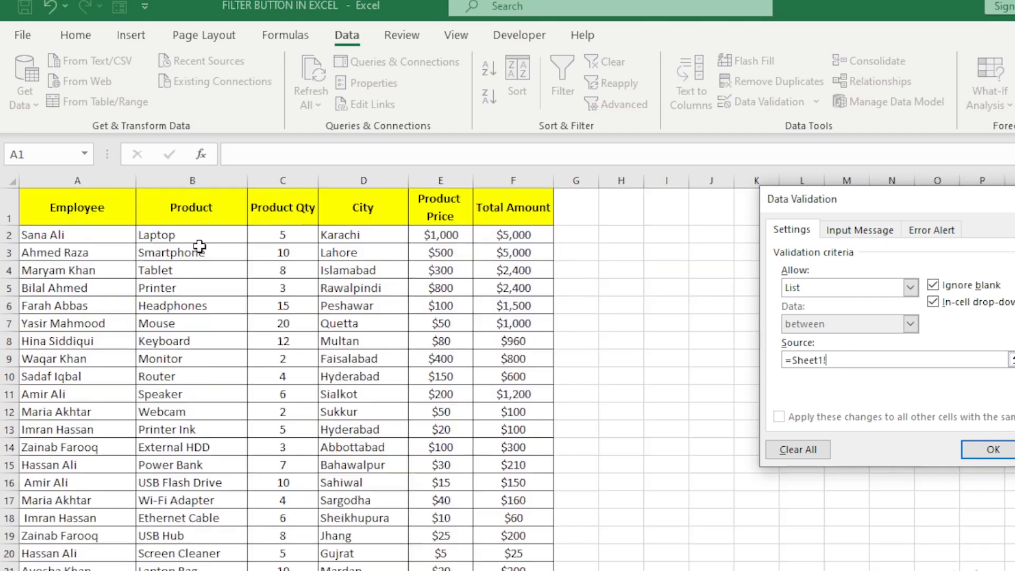
left_click(196, 177)
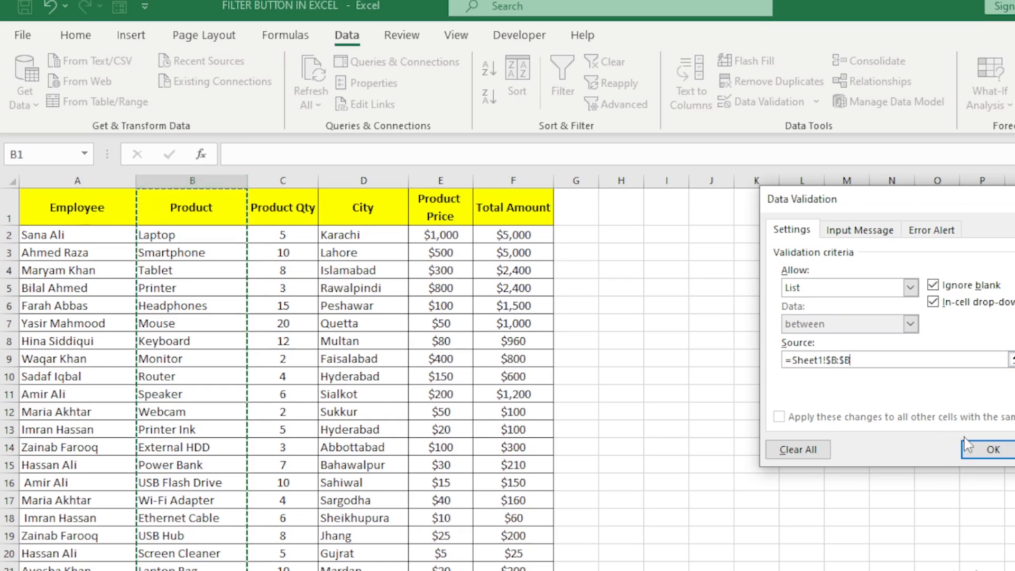
left_click(992, 449)
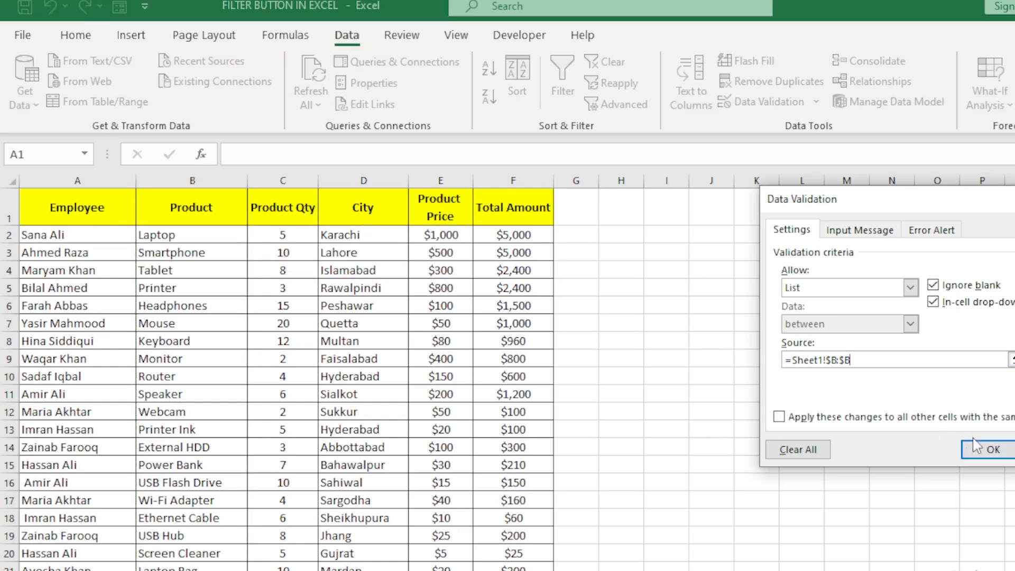
left_click(980, 450)
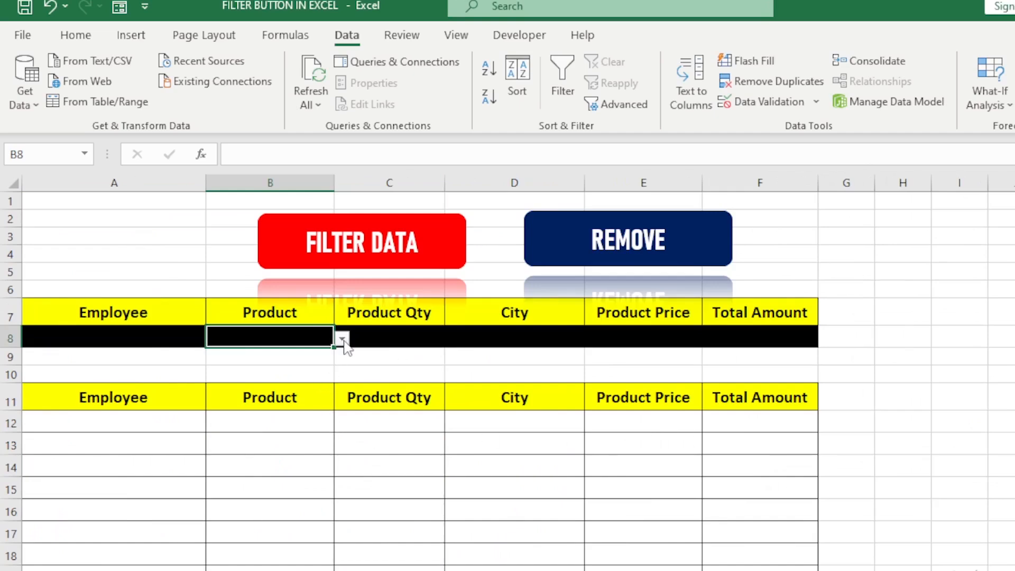
Choose Printer as the Product criterion in B8 and run the FILTER DATA macro.
left_click(343, 340)
left_click(305, 400)
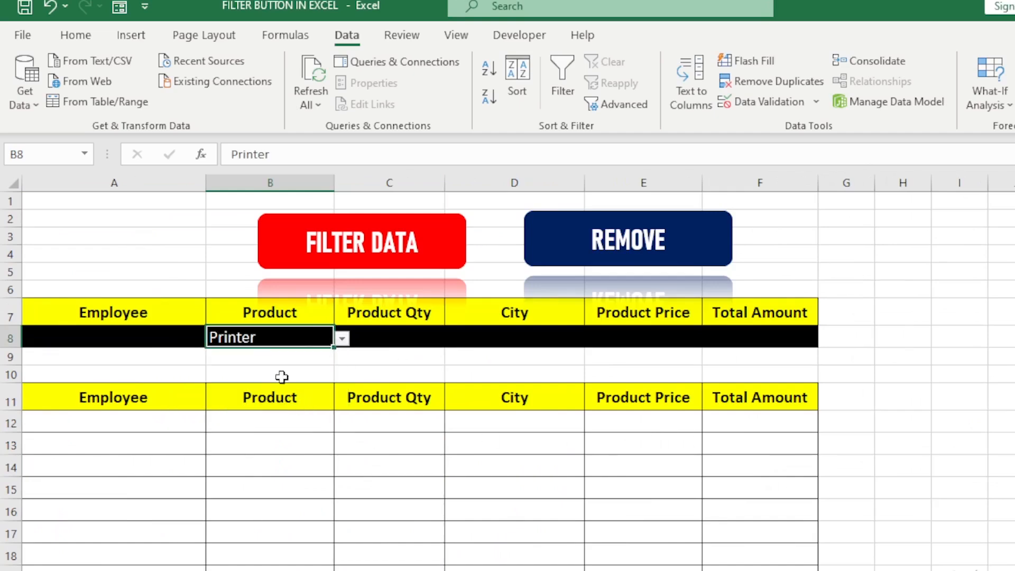
left_click(328, 270)
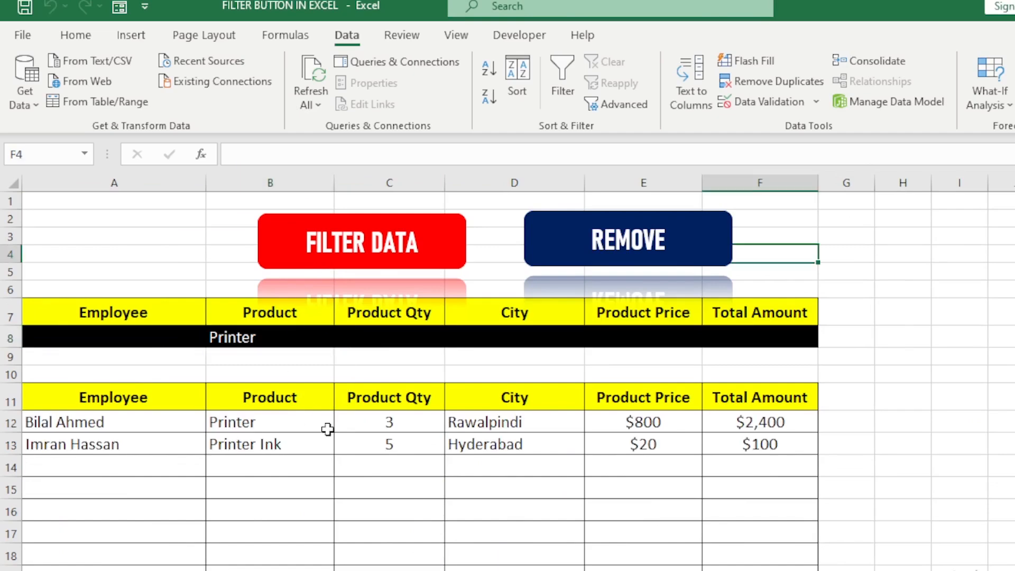